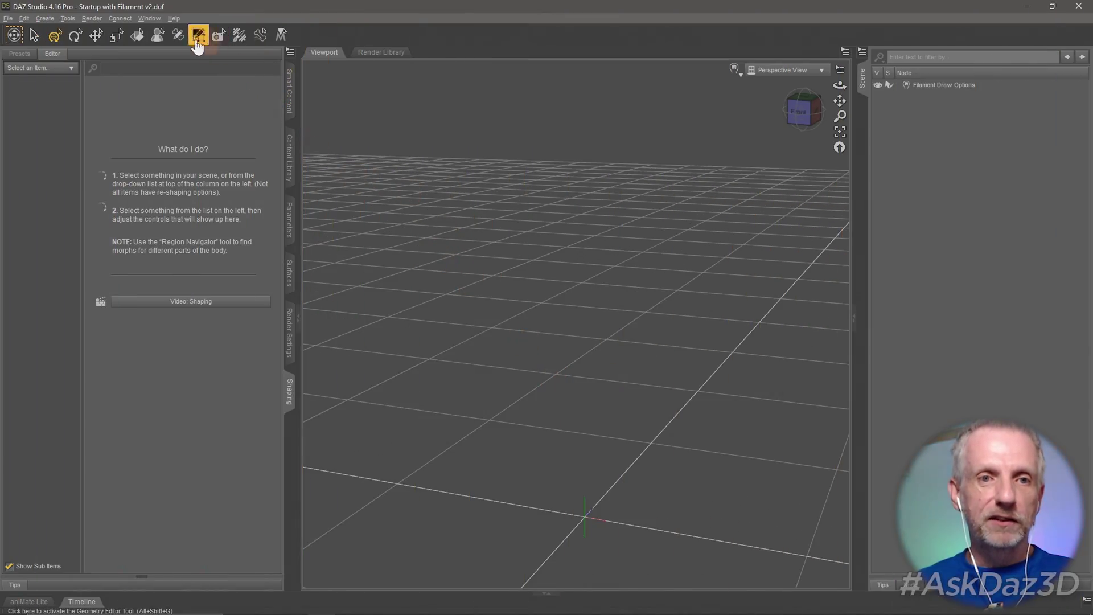
From the Window > Workspace menu, open the Select a Layout dialog to preview City Limits Lite.
left_click(149, 18)
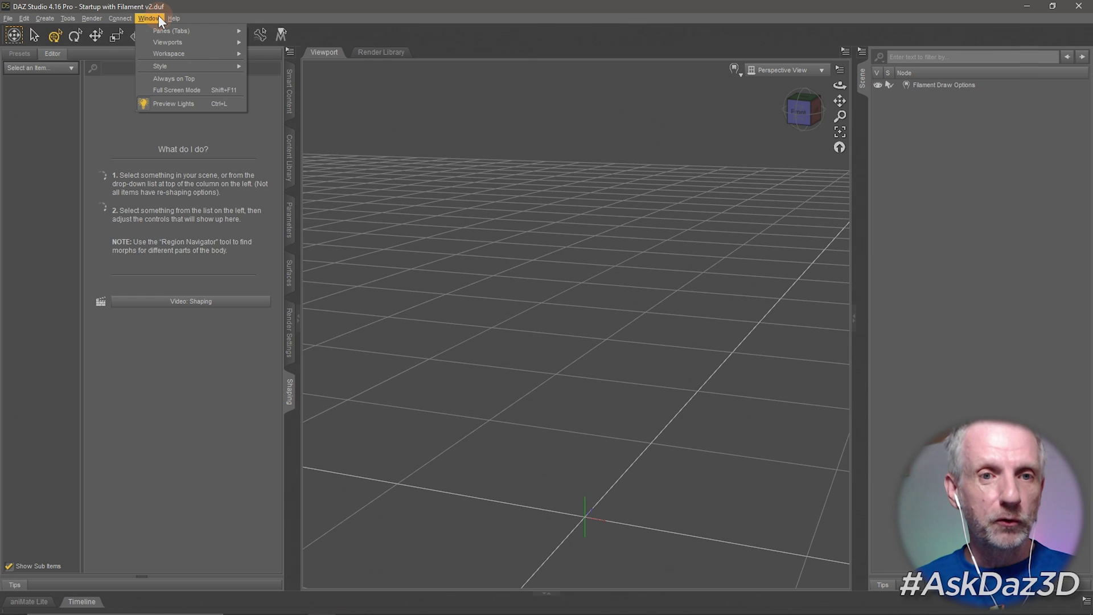
mouse_move(174, 55)
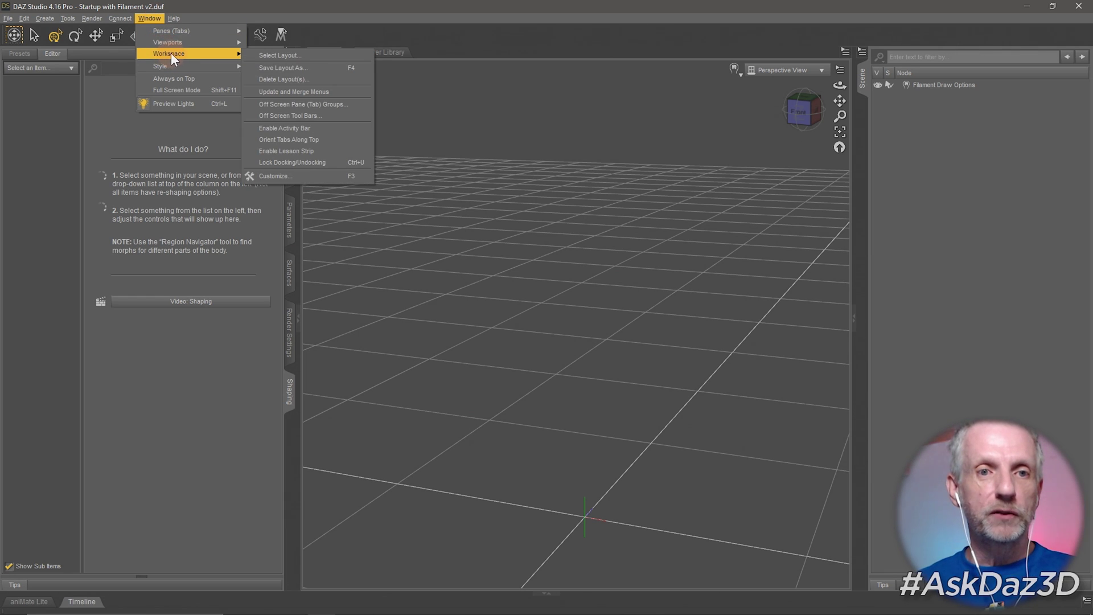
left_click(313, 55)
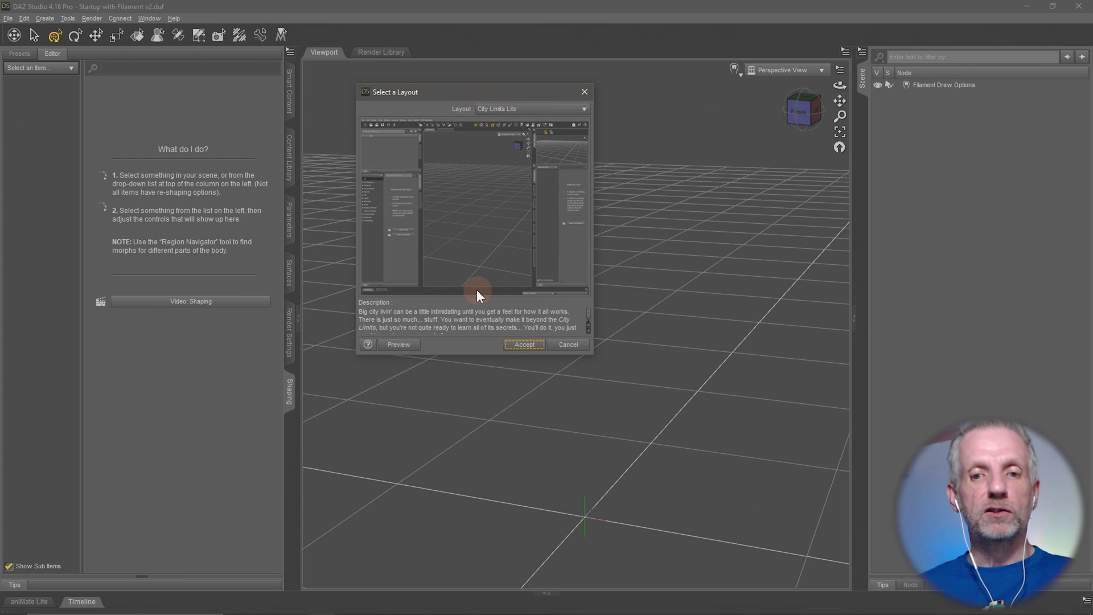
Accept City Limits Lite as the active workspace layout.
left_click(525, 345)
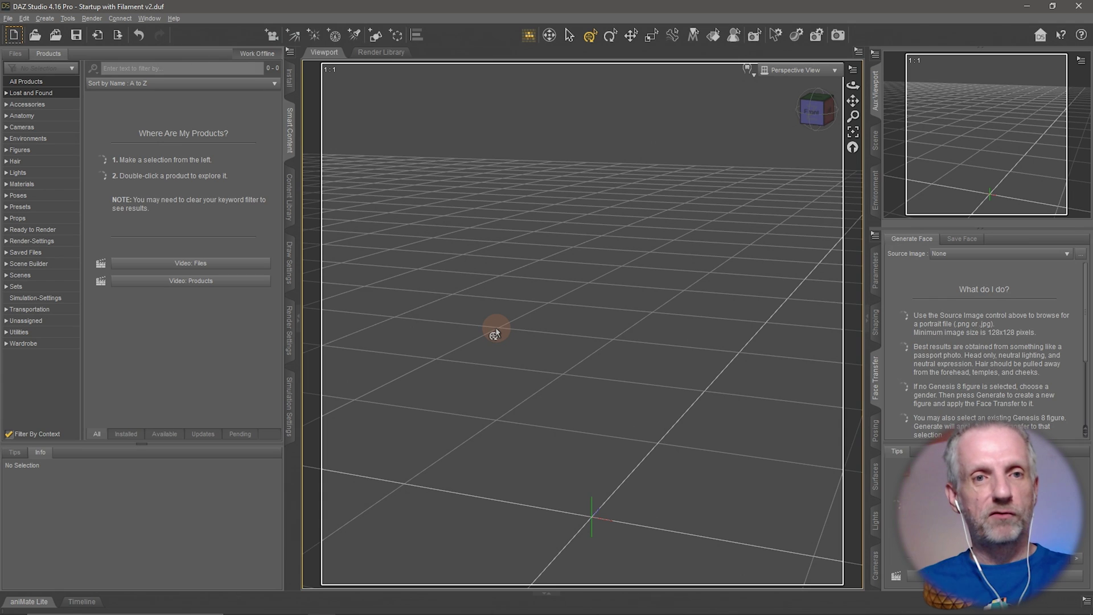
left_click(150, 18)
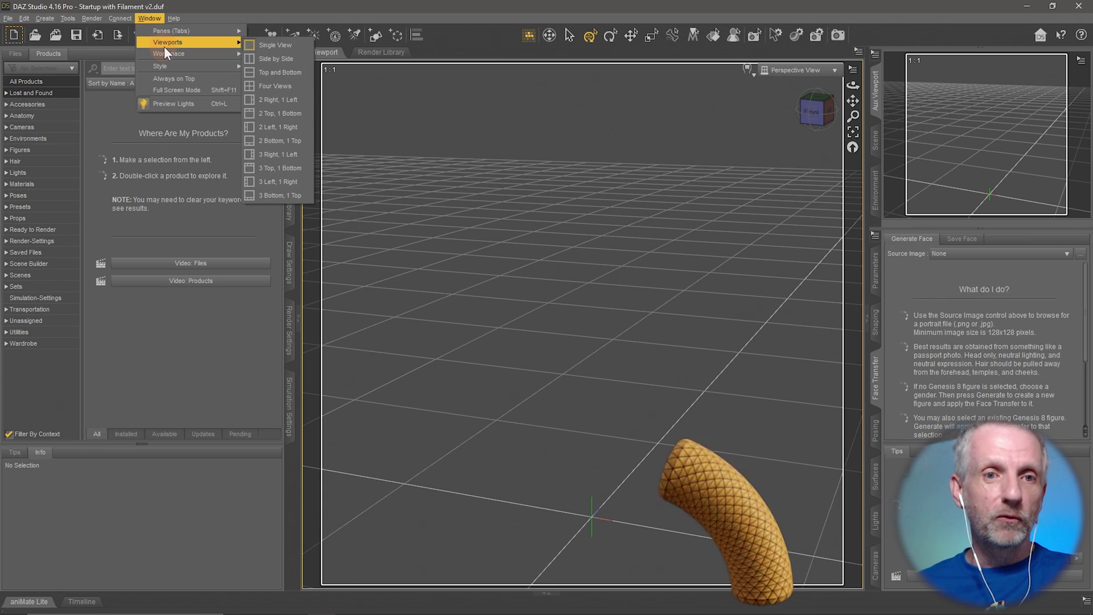
mouse_move(202, 53)
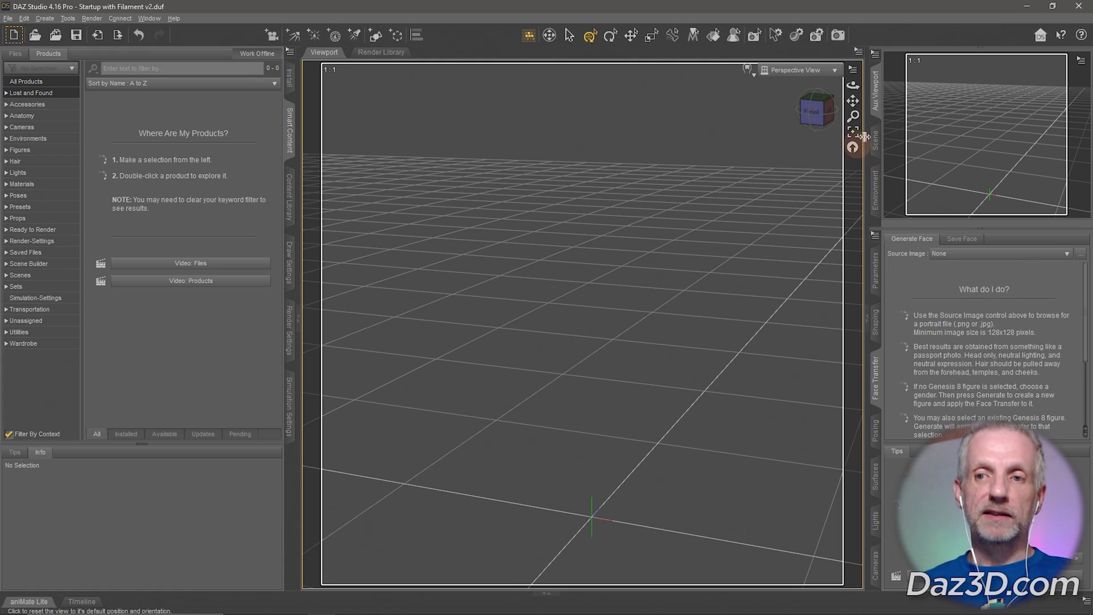
Collapse the right and left side docks, then expand both again.
left_click(877, 108)
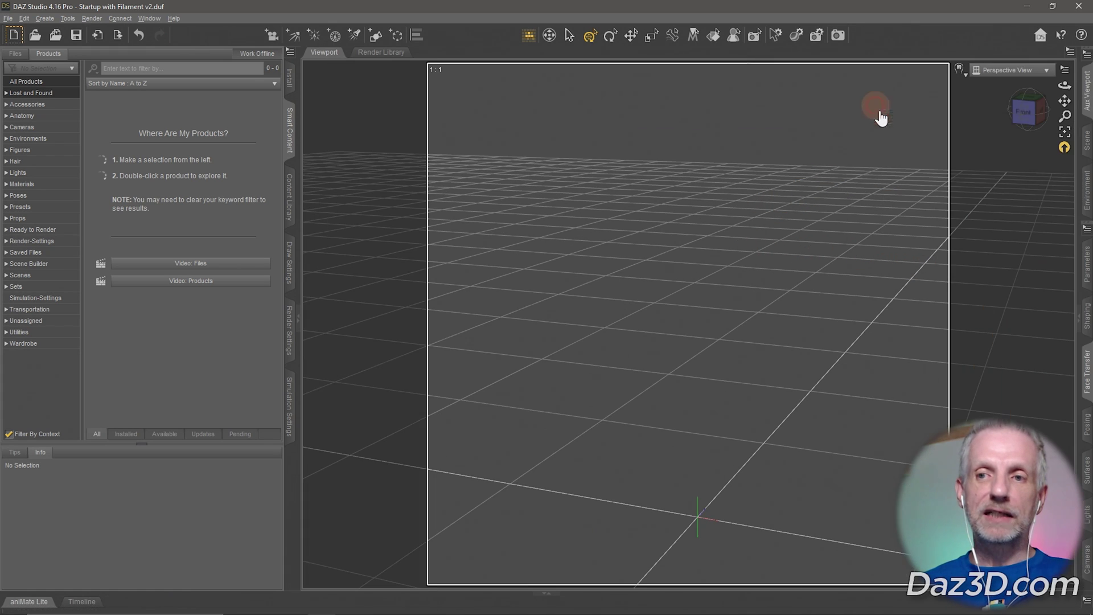
left_click(287, 132)
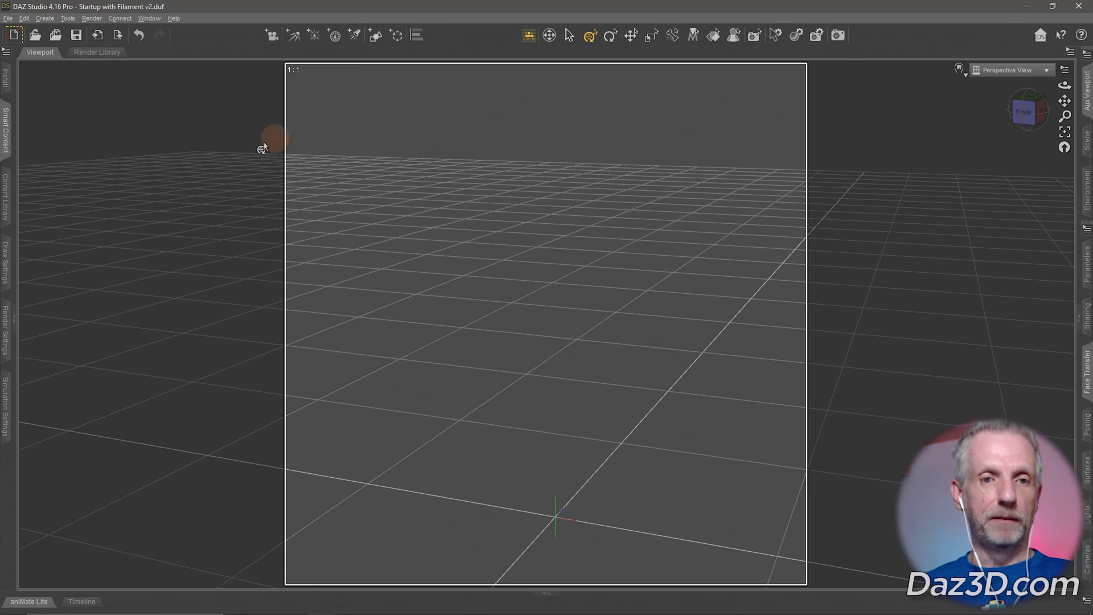
left_click(5, 143)
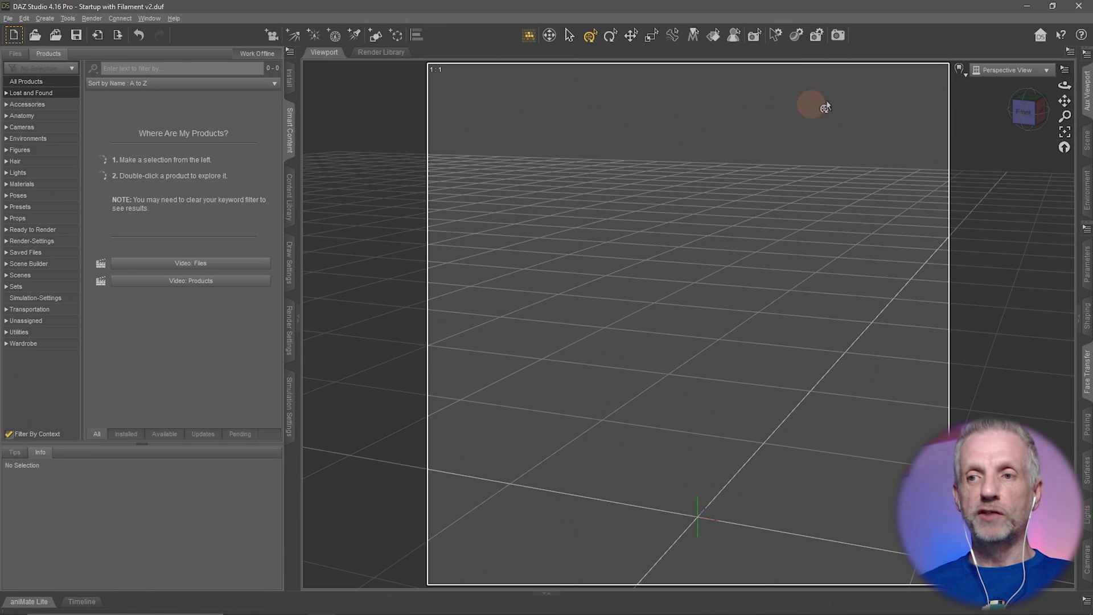
left_click(1086, 91)
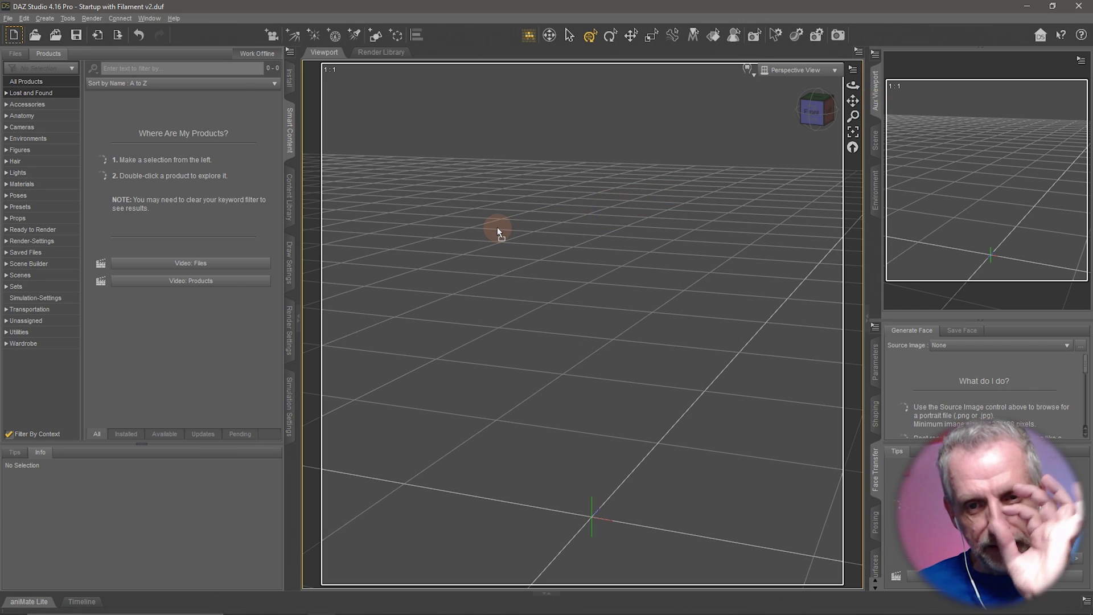
Float the Aux Viewport as a separate panel, enlarge it and move it toward the upper left.
left_click_drag(497, 227, 497, 227)
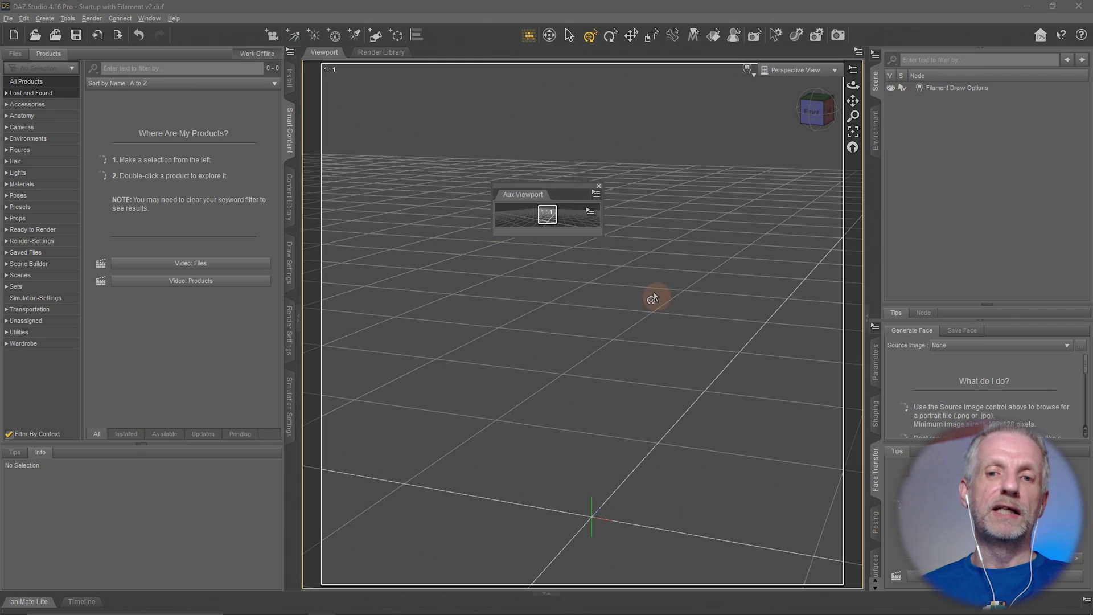
left_click_drag(602, 248, 741, 419)
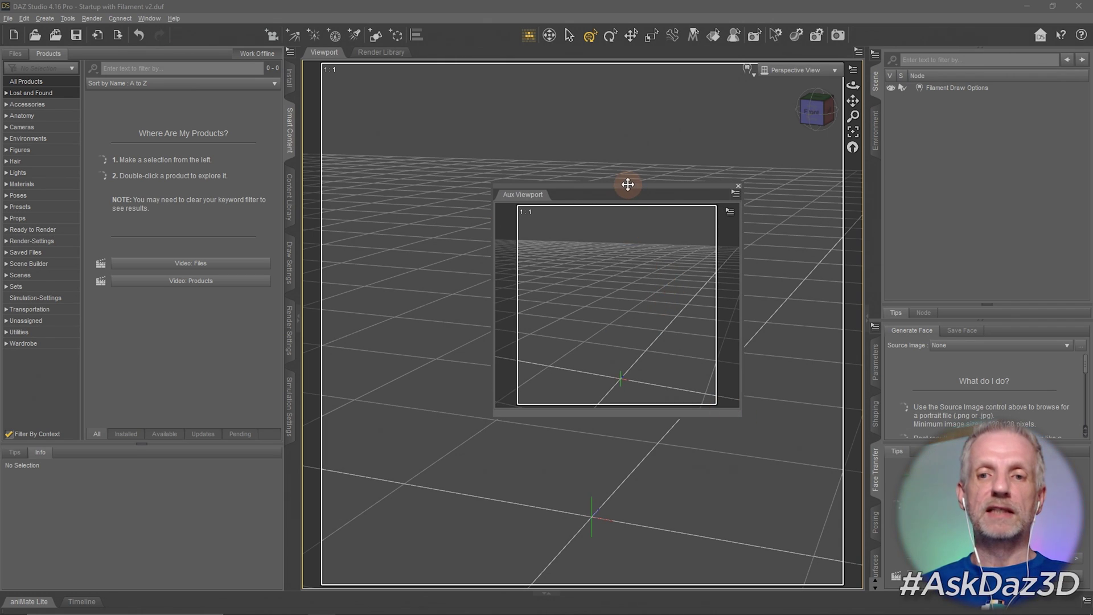
left_click_drag(628, 184, 491, 118)
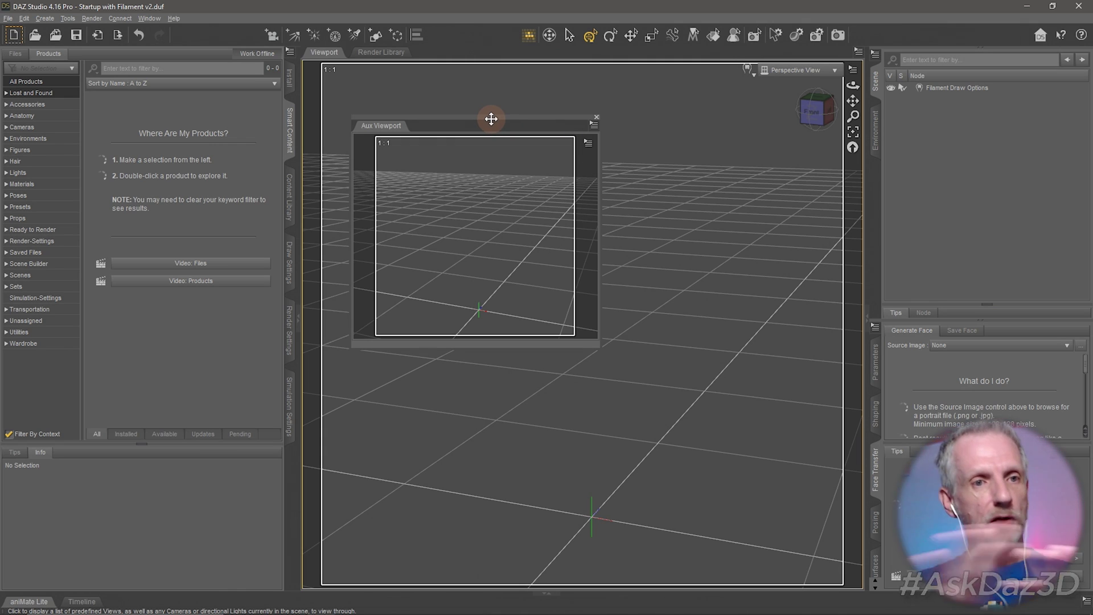
Dock the Aux Viewport back in the right dock ahead of Scene and Environment, and bring up its pane options.
left_click(387, 125)
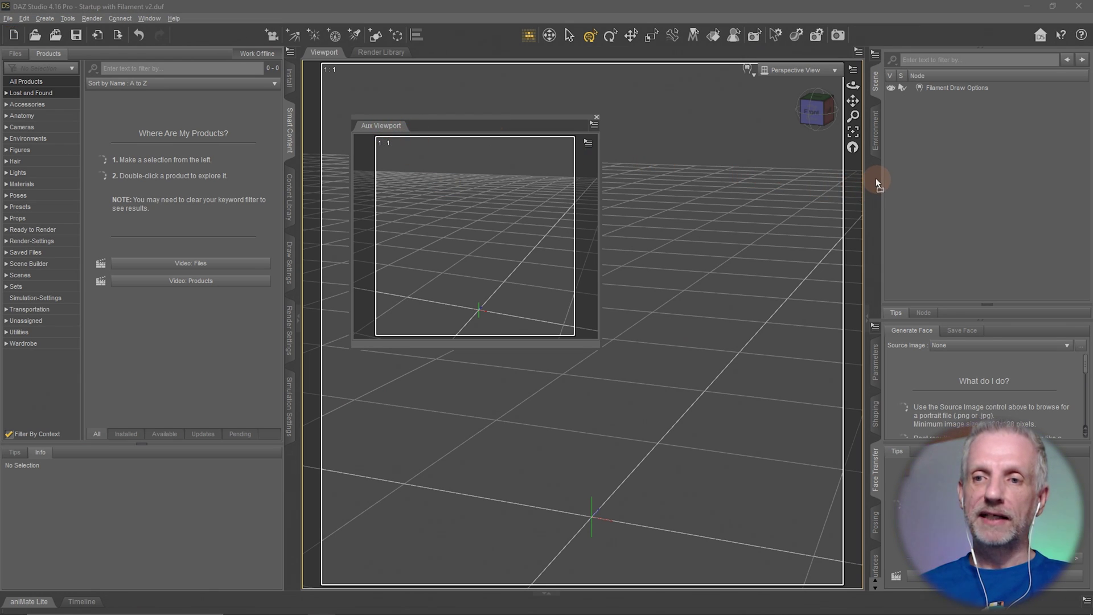
left_click_drag(875, 177, 289, 119)
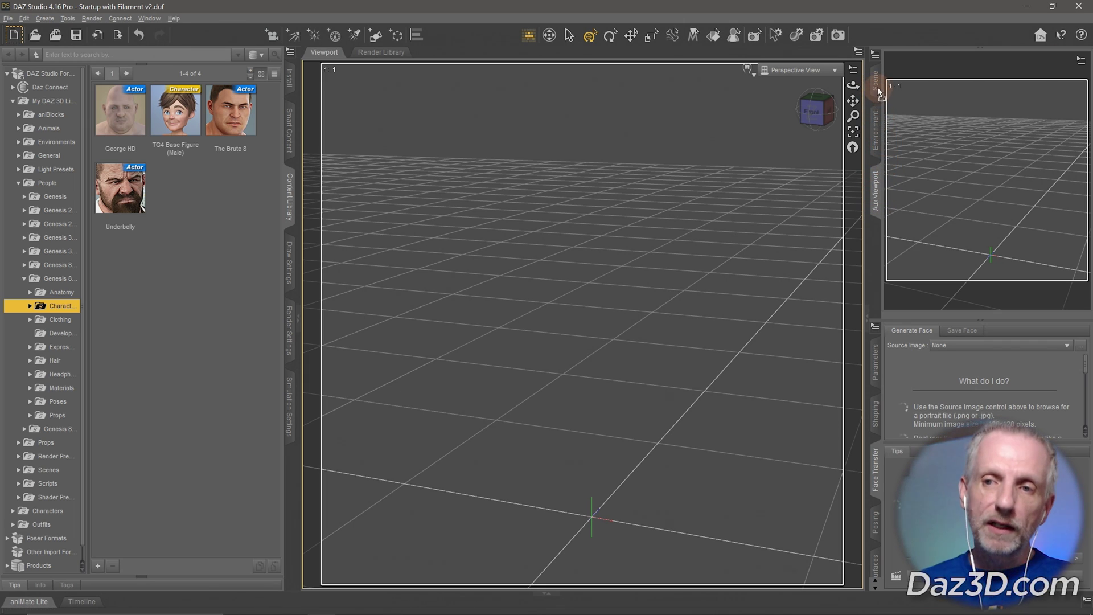
left_click_drag(880, 92, 886, 152)
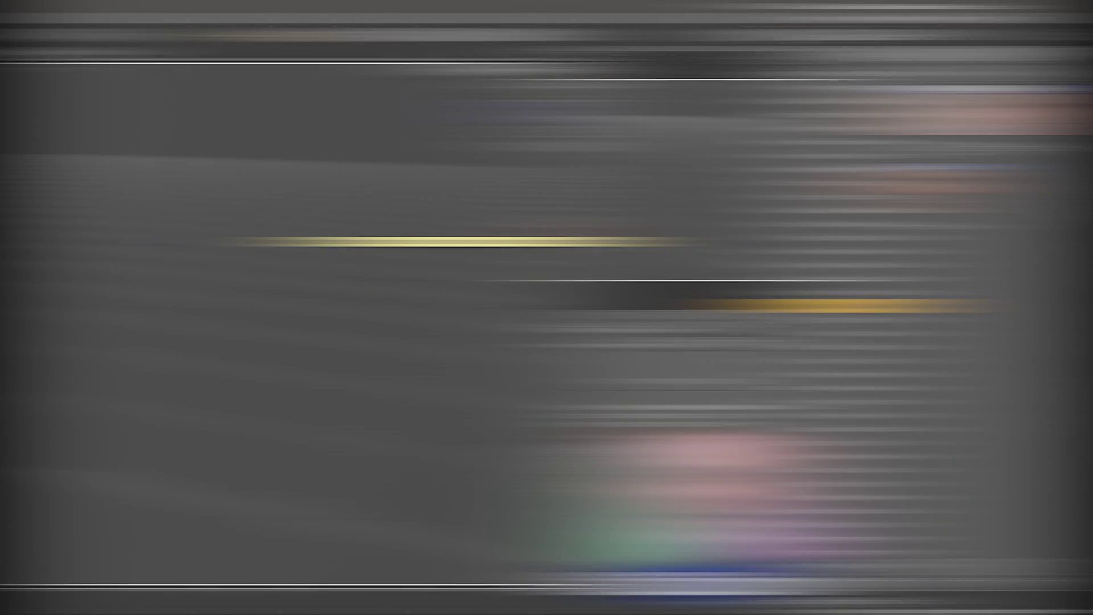
left_click_drag(921, 174, 941, 189)
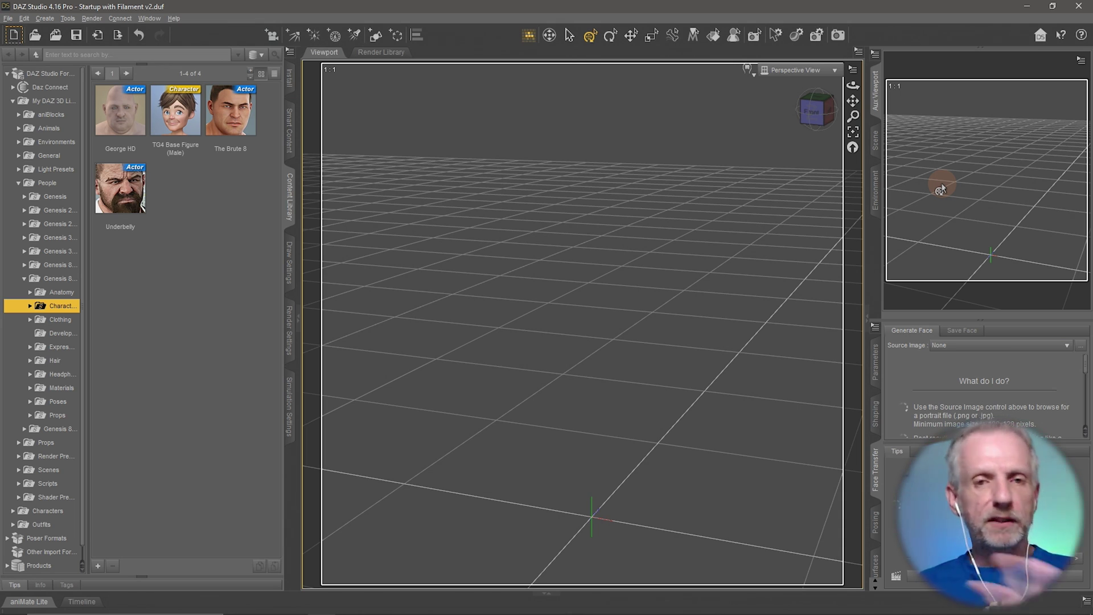
right_click(876, 101)
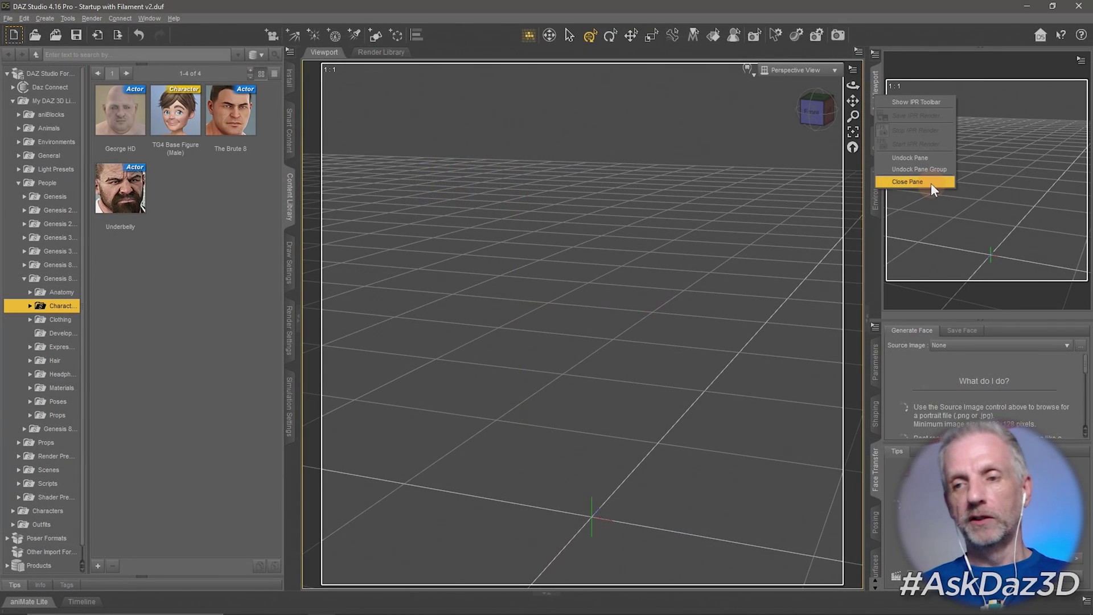
Close the Aux Viewport and Environment panes, and show Parameters in the lower right dock.
left_click(630, 296)
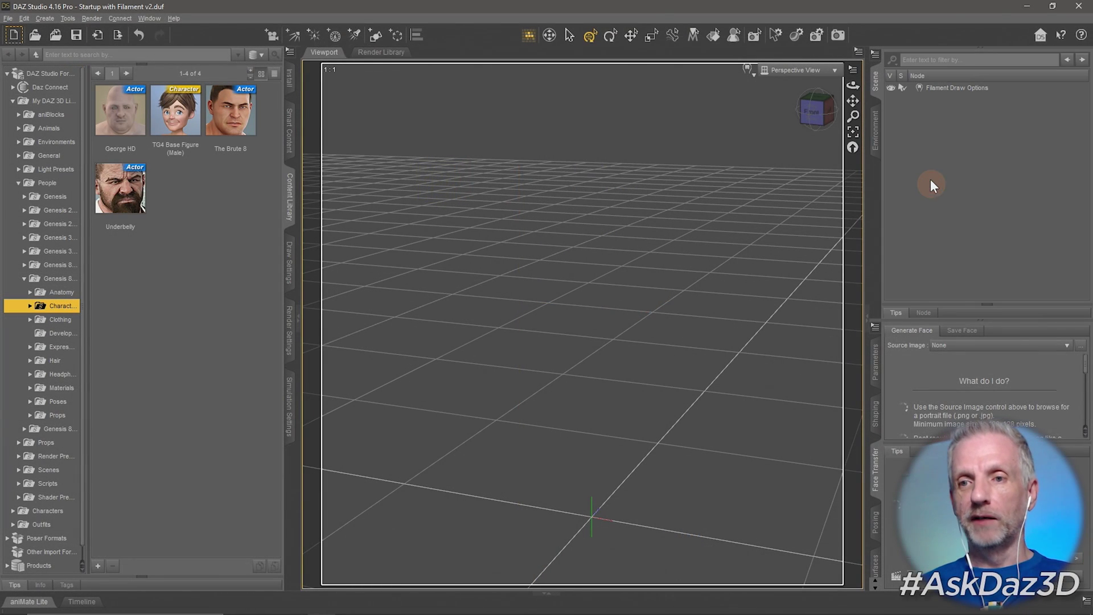
left_click(877, 85)
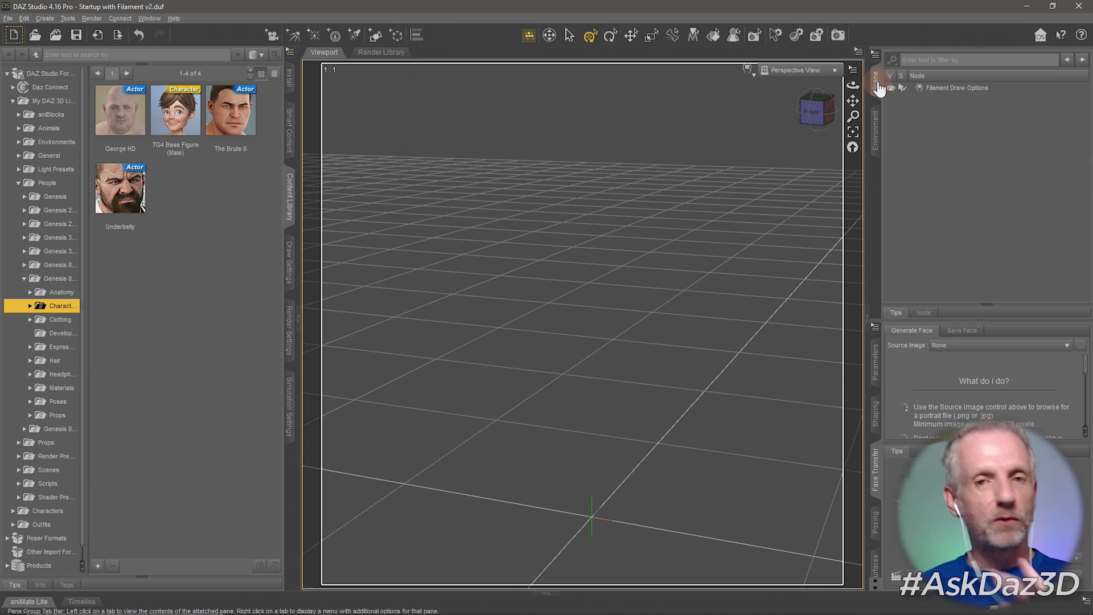
left_click(878, 139)
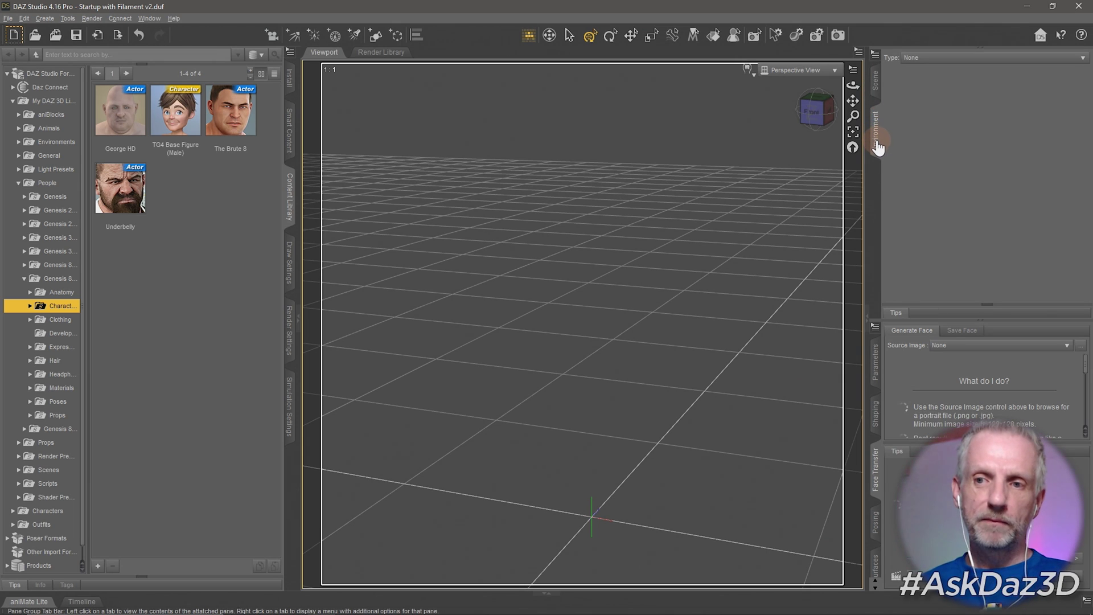
right_click(878, 147)
left_click(890, 195)
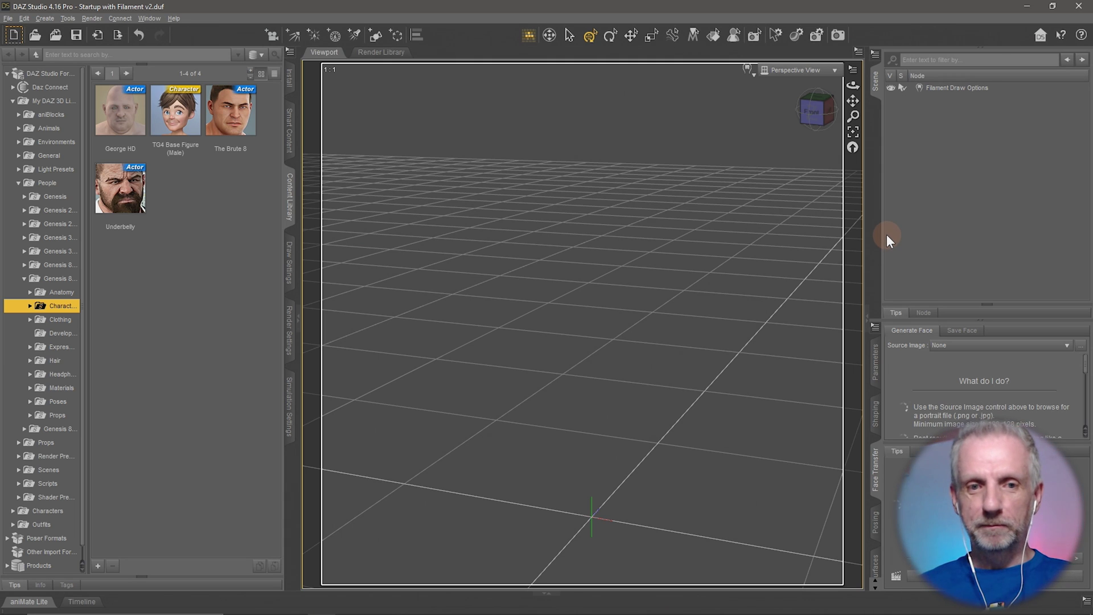
left_click(877, 367)
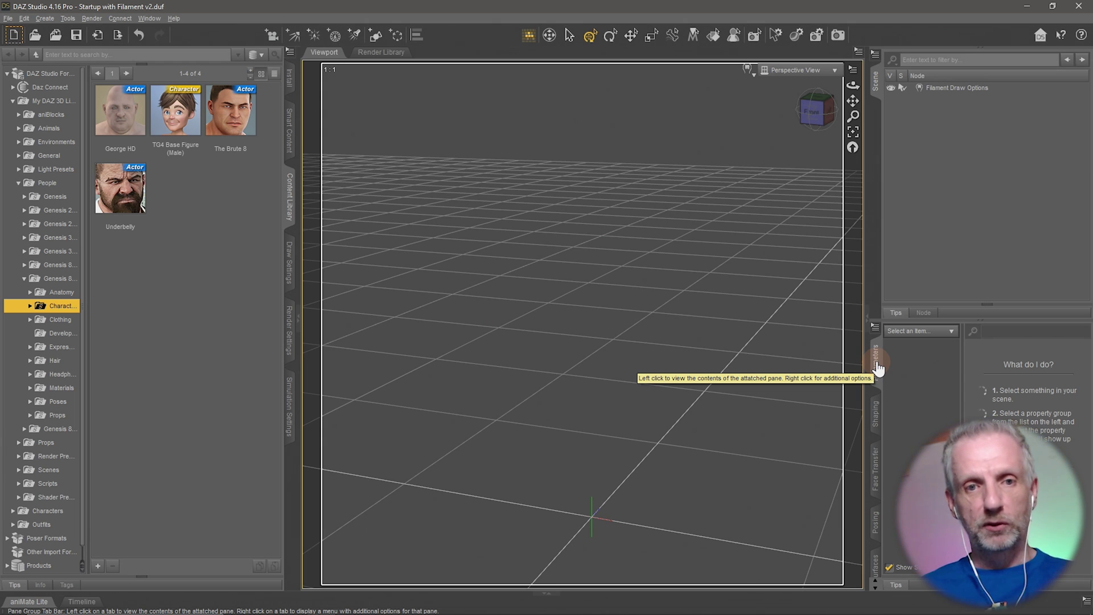
Move Parameters into the left dock above Draw Settings and close the Shaping pane.
left_click_drag(604, 290, 288, 237)
left_click_drag(290, 321, 291, 248)
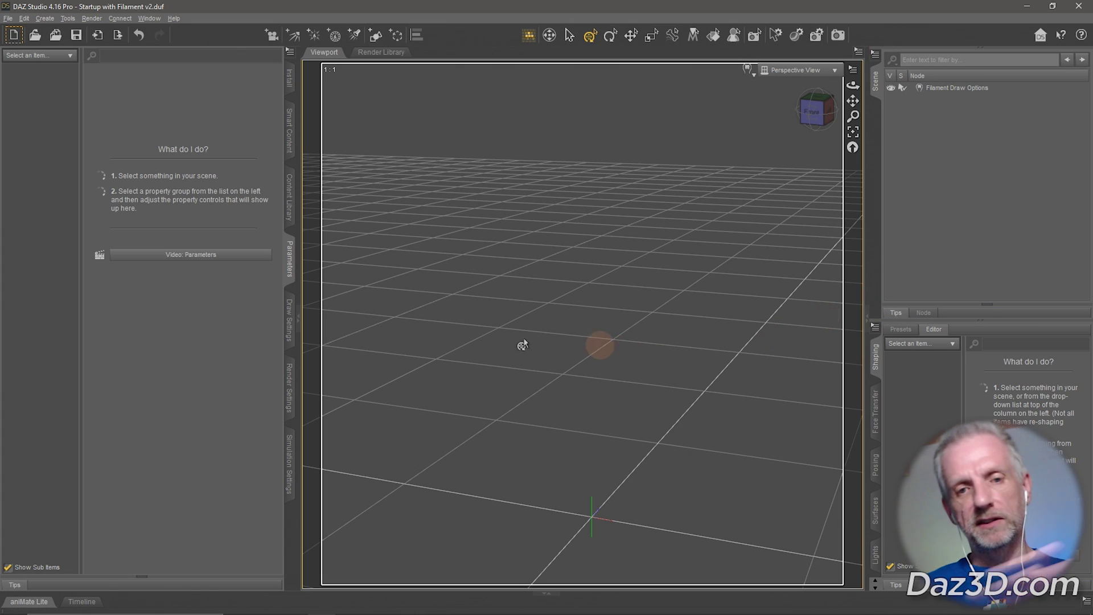
right_click(877, 363)
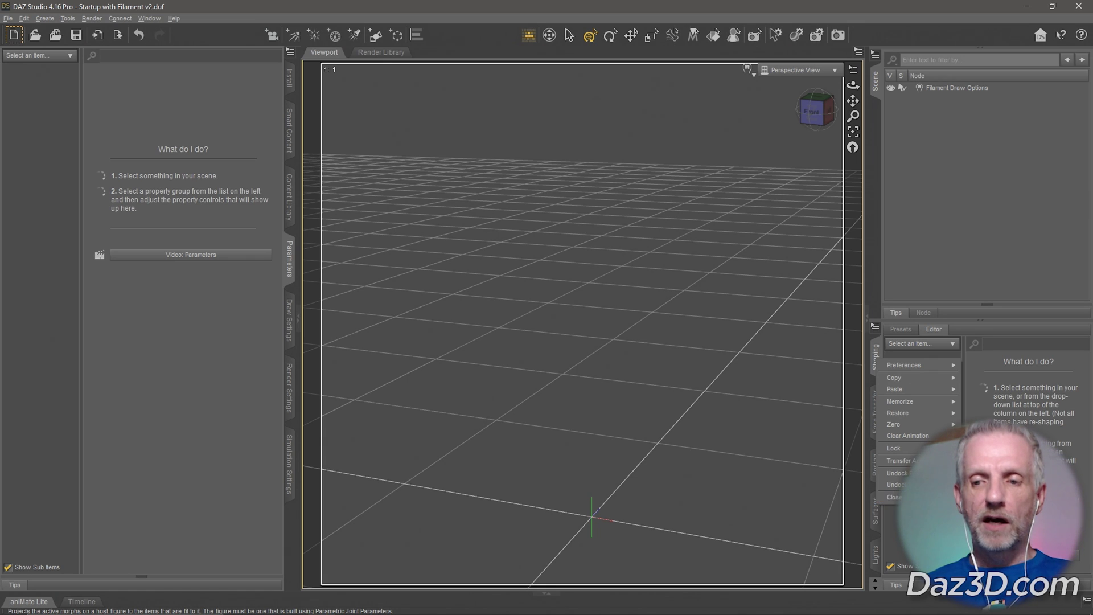
left_click(877, 364)
right_click(877, 364)
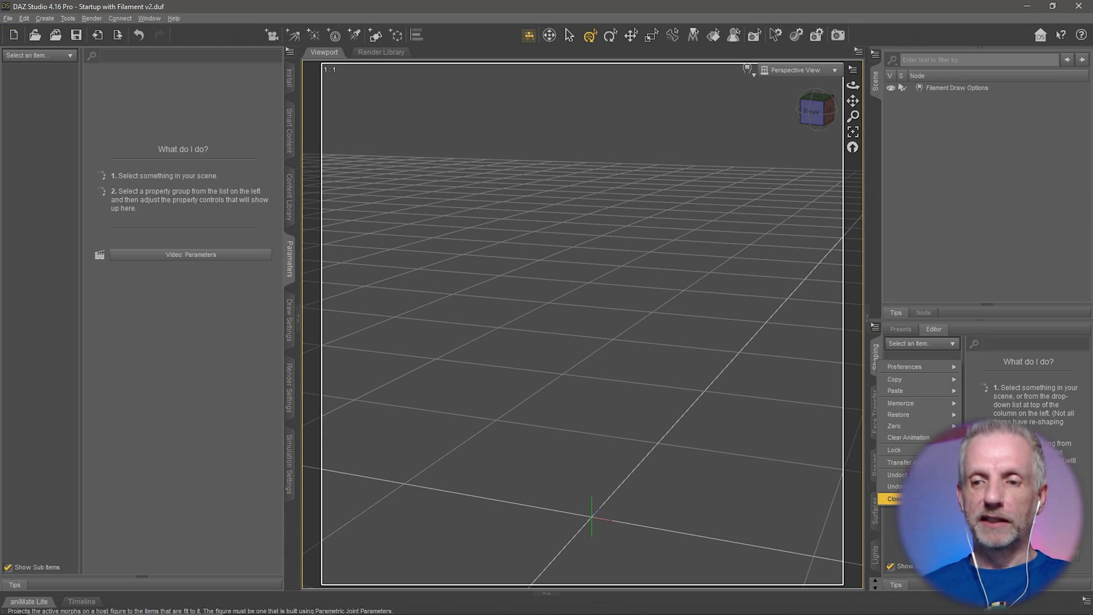
left_click(893, 499)
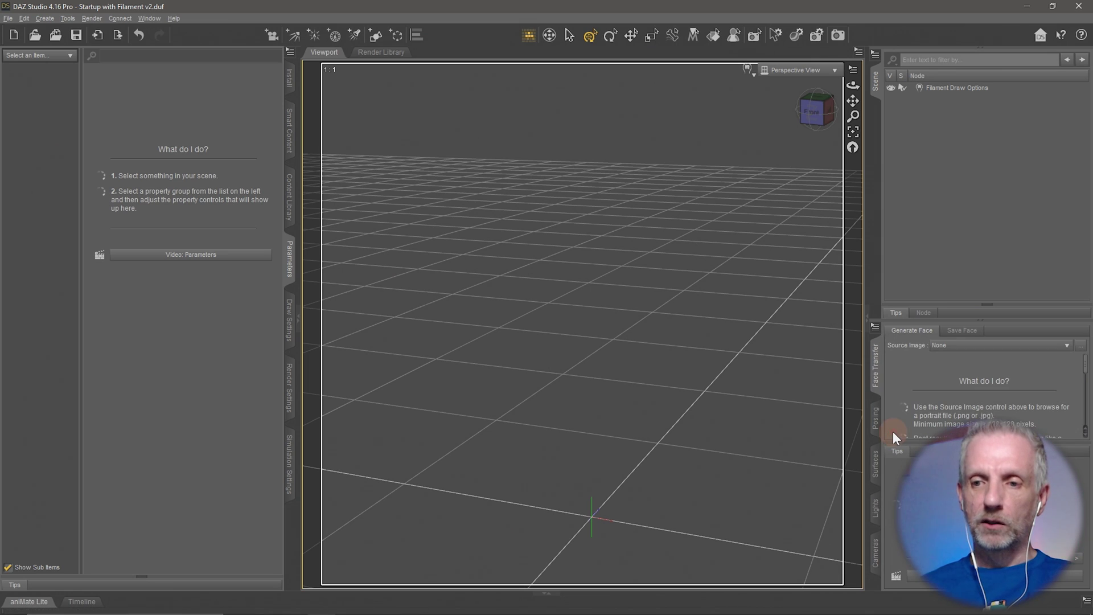
Close the Face Transfer and Posing panes in the right dock.
right_click(877, 372)
left_click(904, 462)
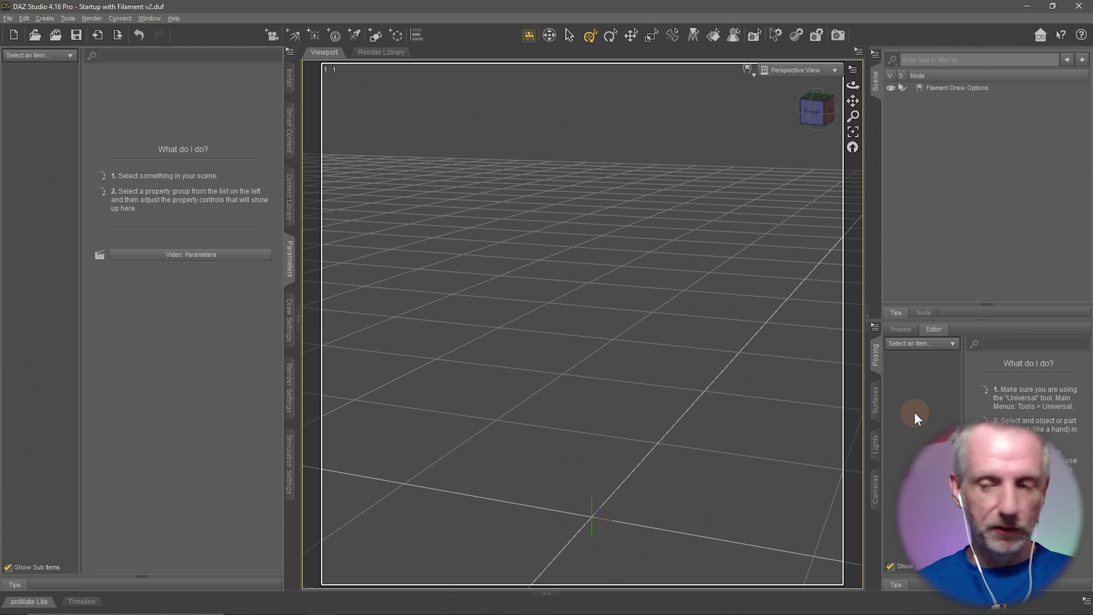
right_click(875, 357)
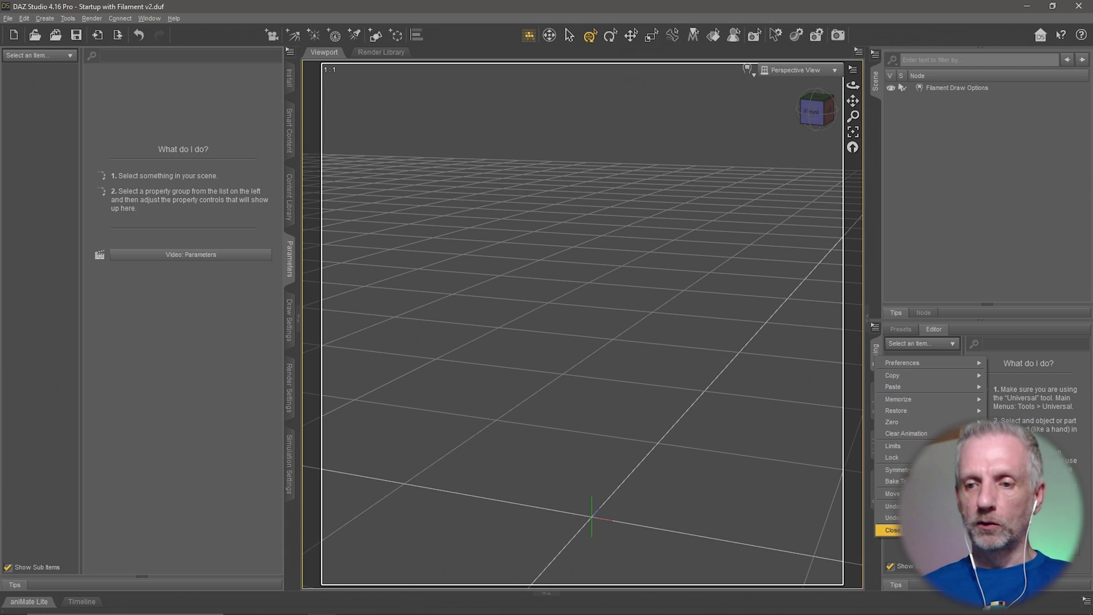
left_click(893, 530)
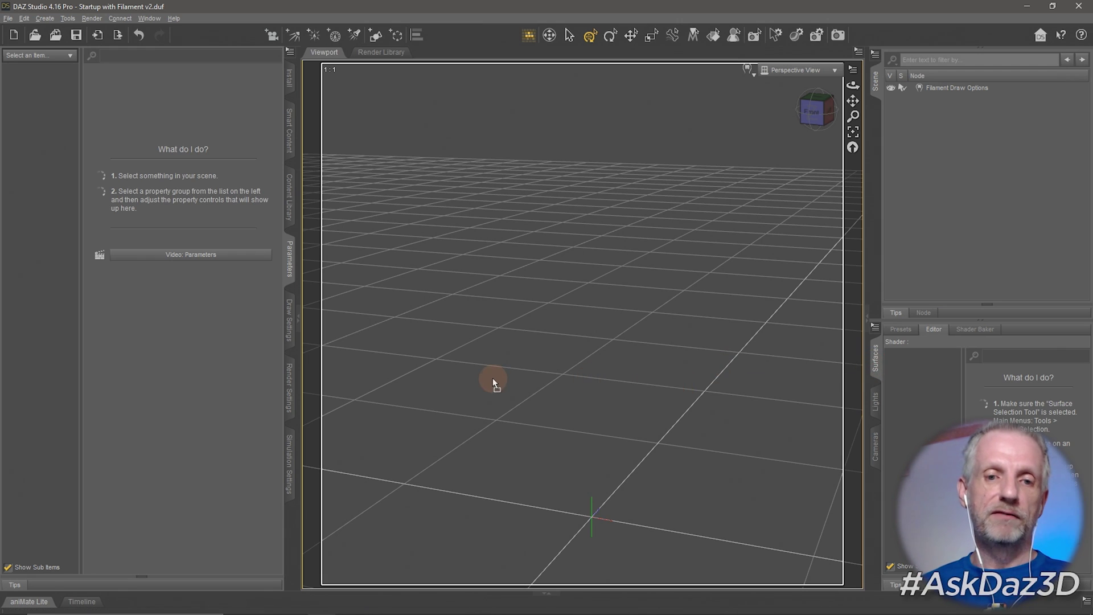
Dock Surfaces among the left tabs, then close the Lights and Cameras panes.
left_click_drag(293, 297, 289, 291)
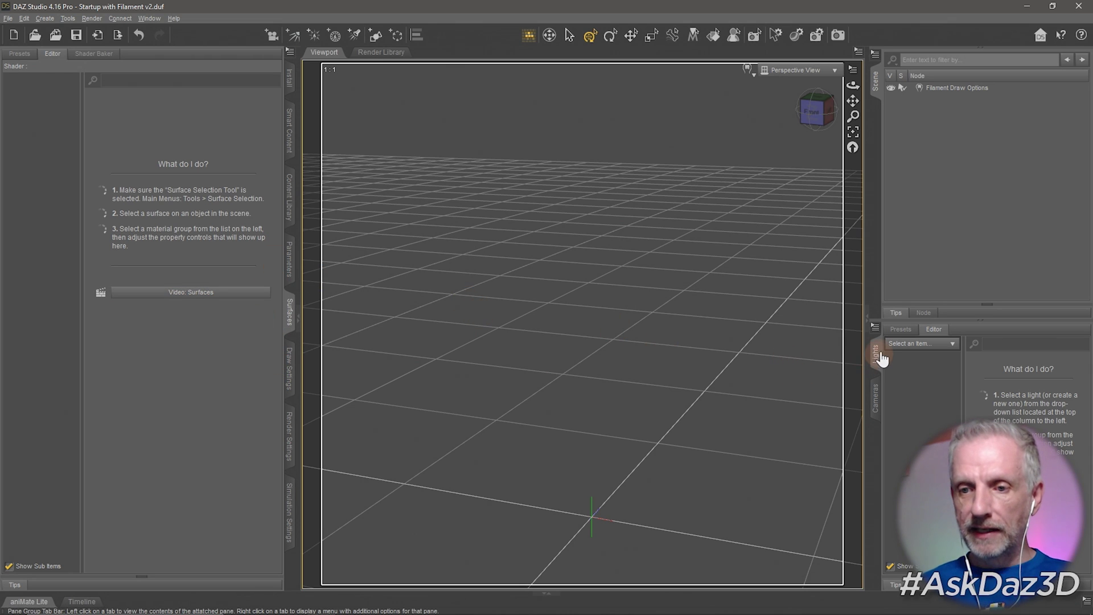
left_click_drag(877, 415, 886, 377)
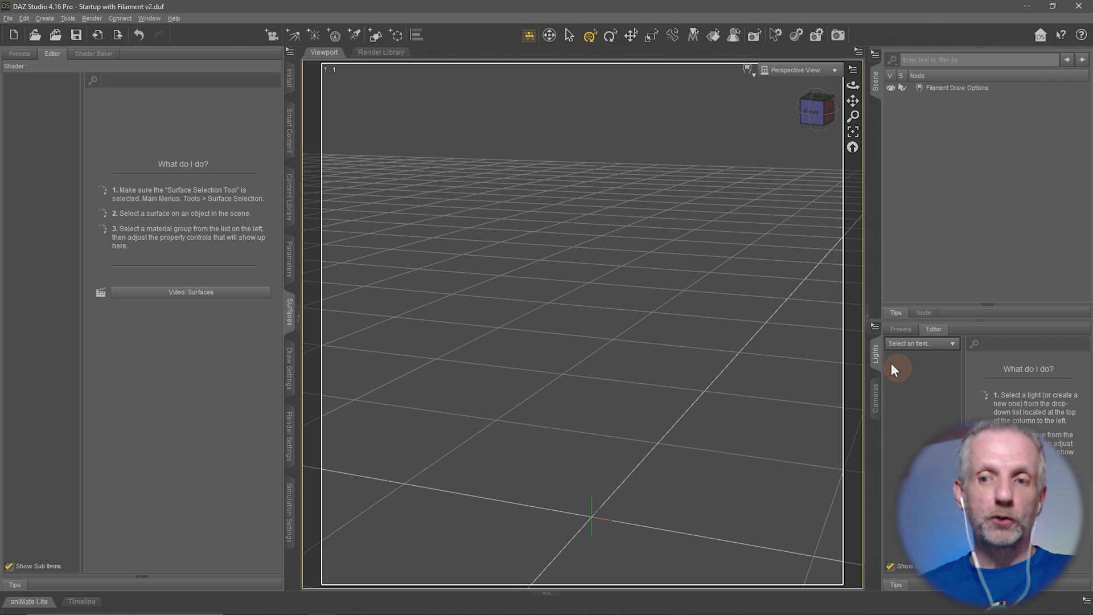
right_click(877, 356)
left_click(906, 418)
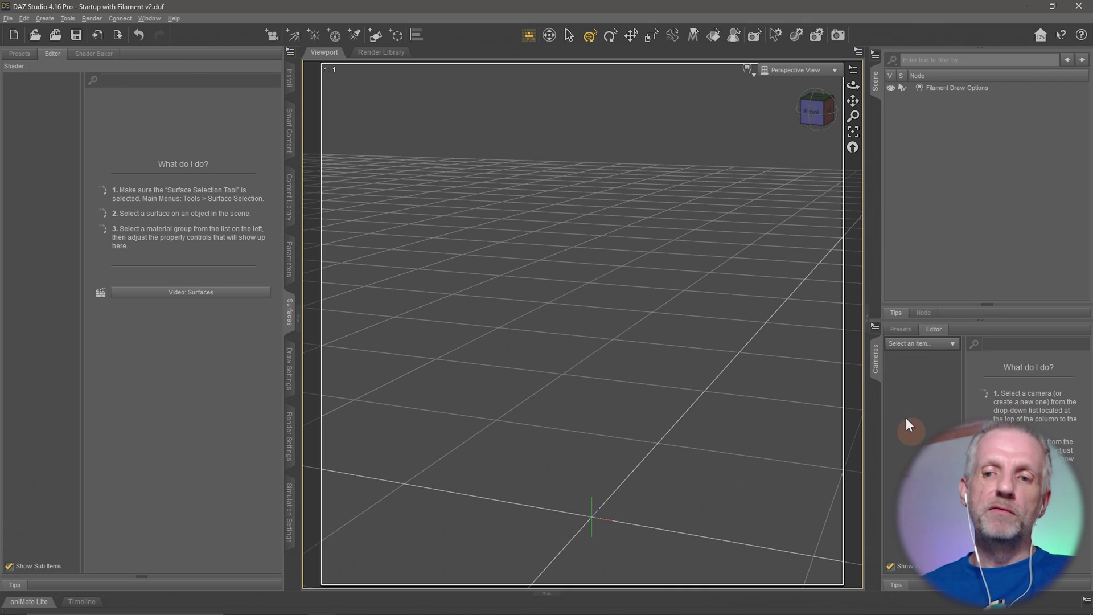
right_click(878, 366)
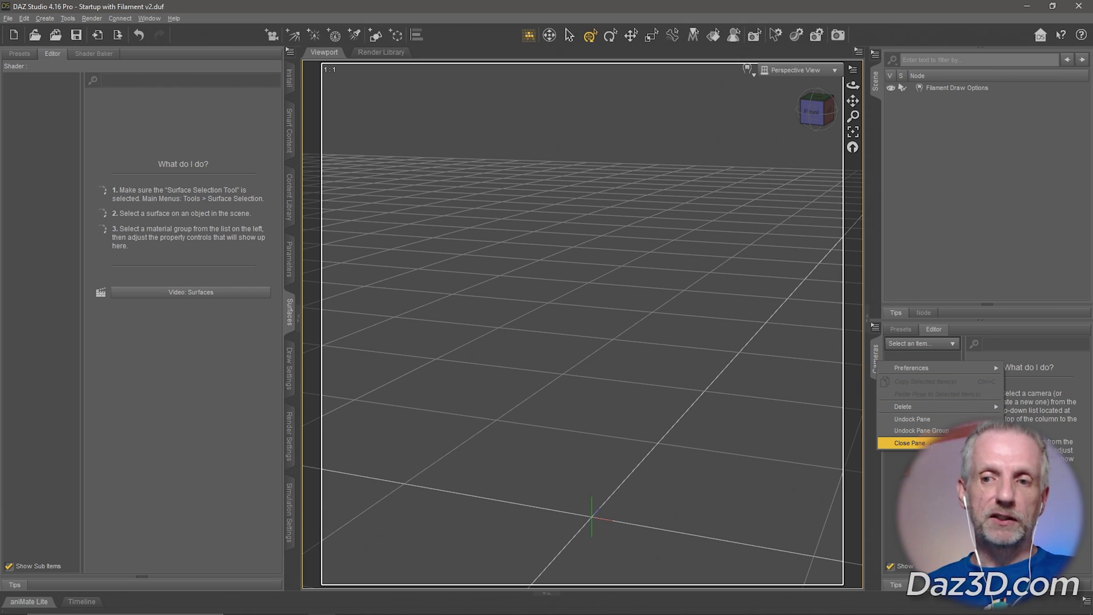
left_click(910, 443)
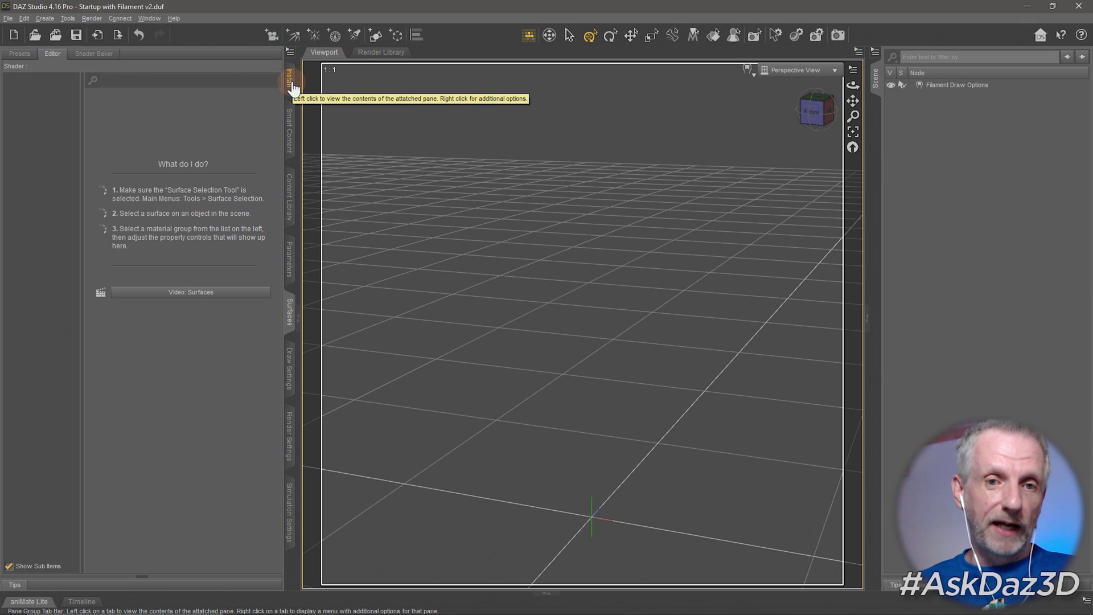
Remove the Install pane so Smart Content leads the left-dock tabs.
left_click(294, 89)
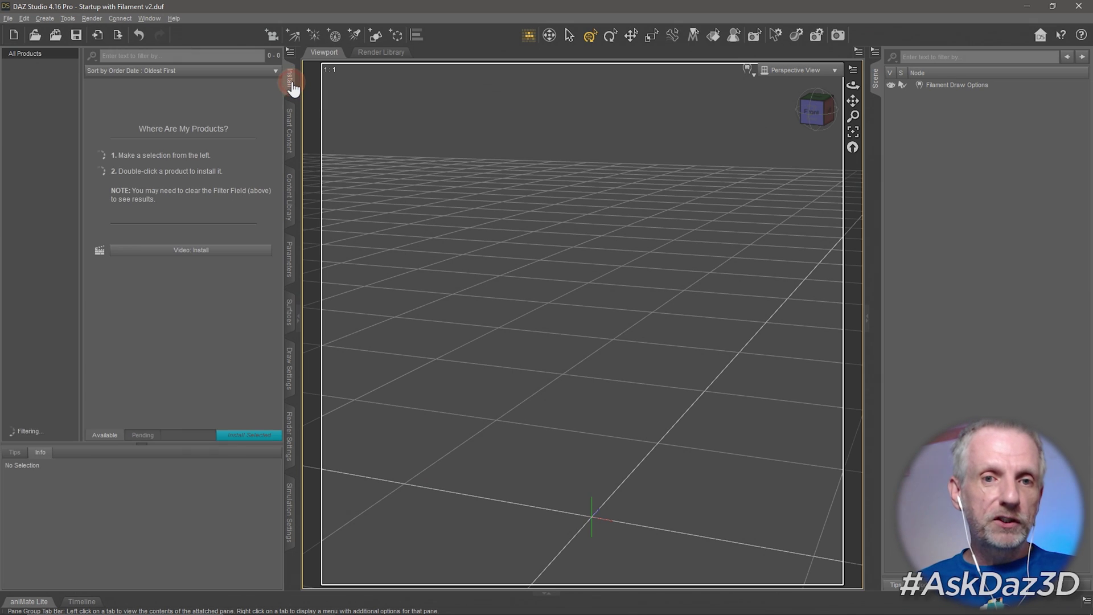
left_click(292, 131)
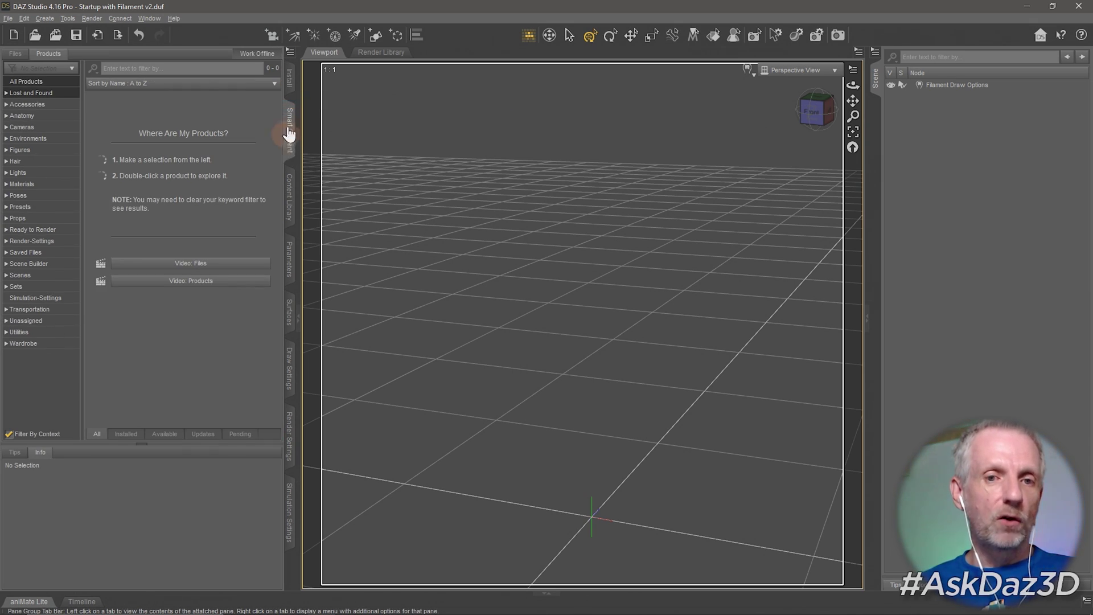
left_click(294, 83)
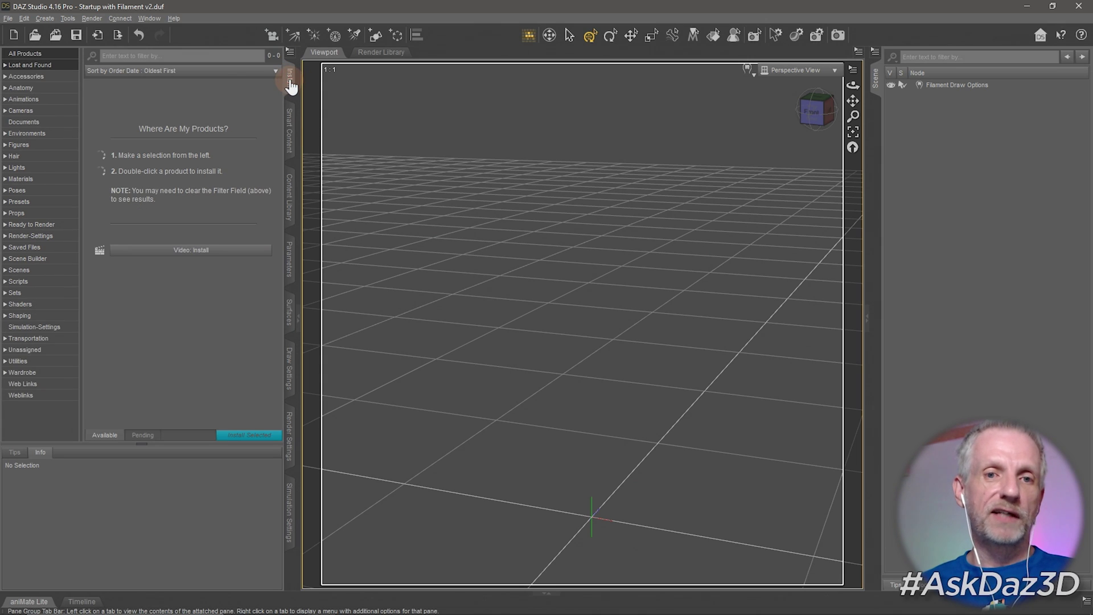
right_click(293, 85)
left_click(313, 118)
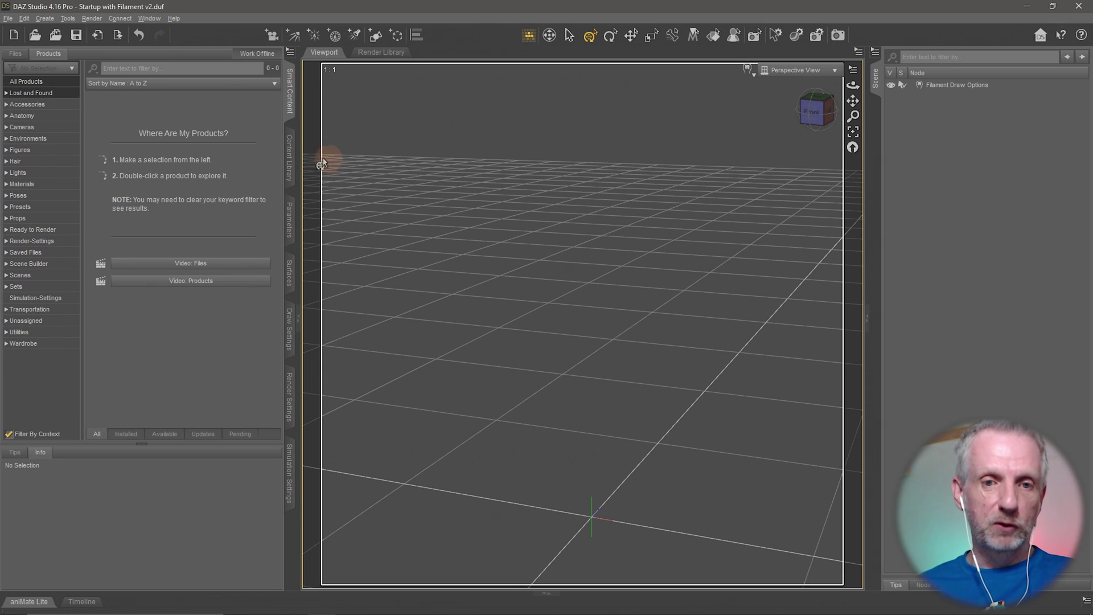
Browse the left dock's Content Library, Smart Content, Parameters and Surfaces panes.
left_click(290, 163)
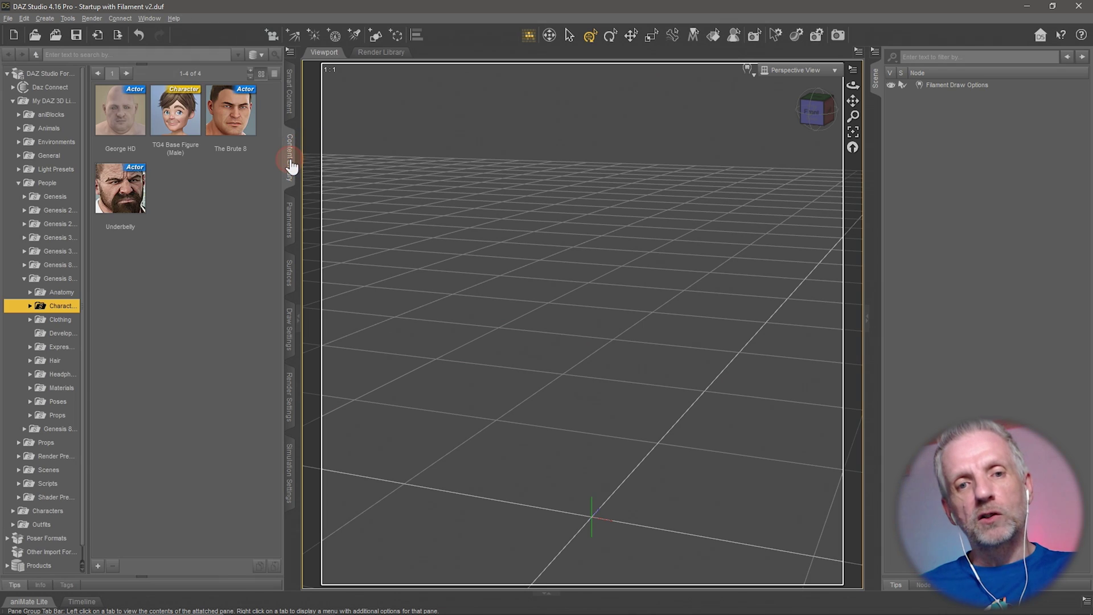
left_click(290, 114)
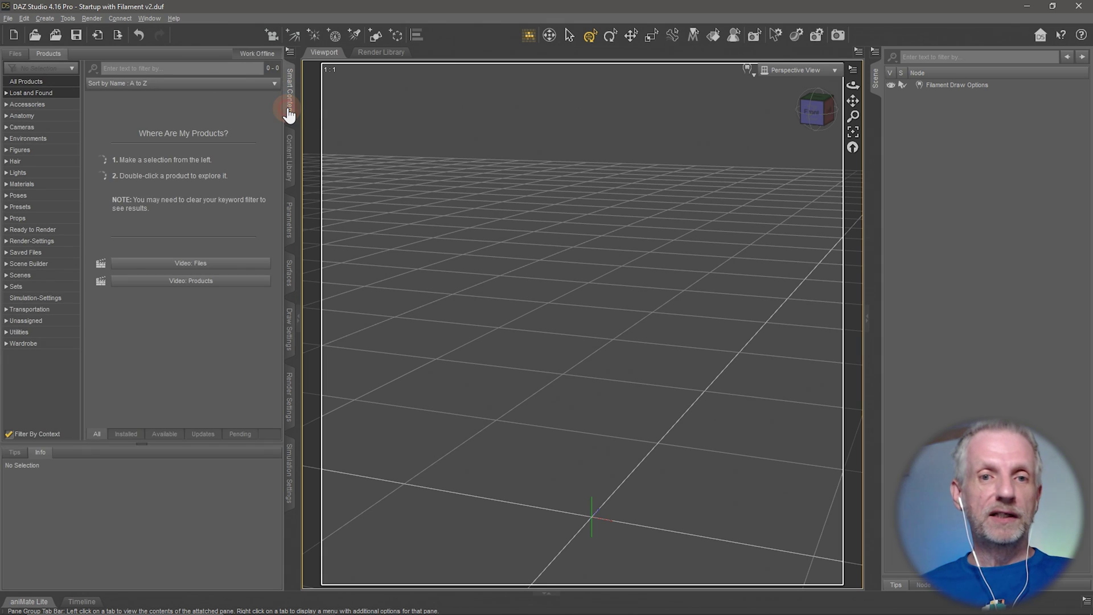
left_click(292, 159)
left_click(289, 98)
left_click(292, 219)
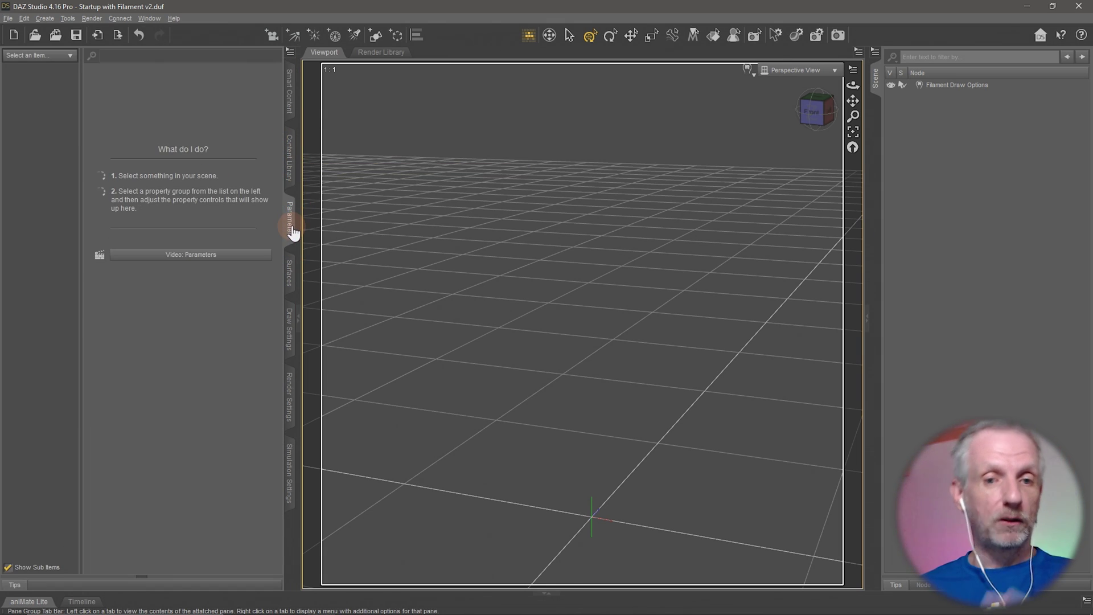
left_click(290, 273)
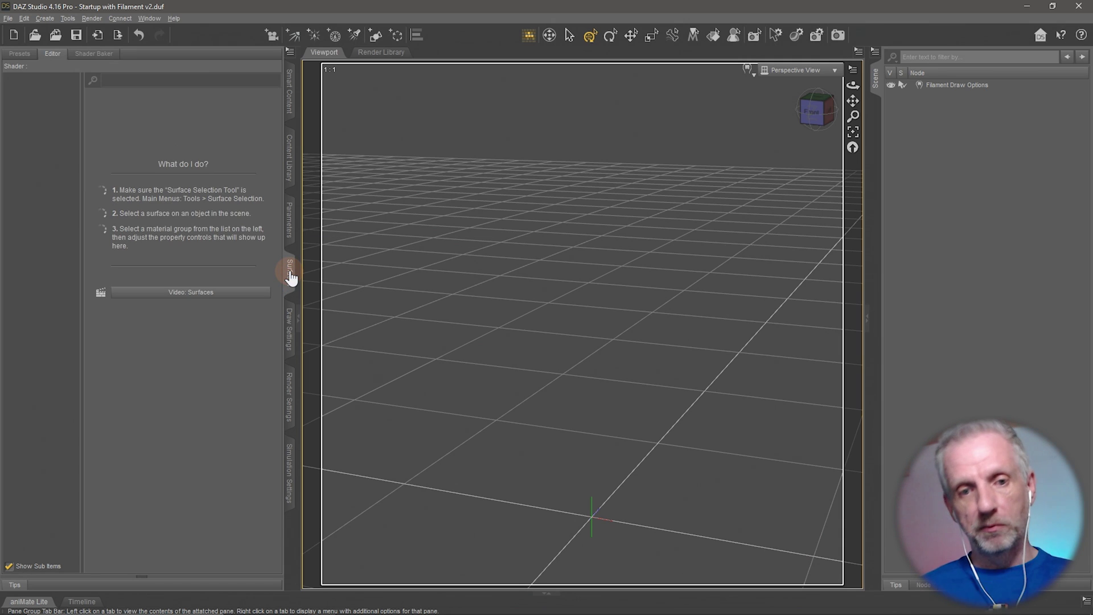
Close the Draw Settings pane and bring up Simulation Settings in the left dock.
left_click(290, 333)
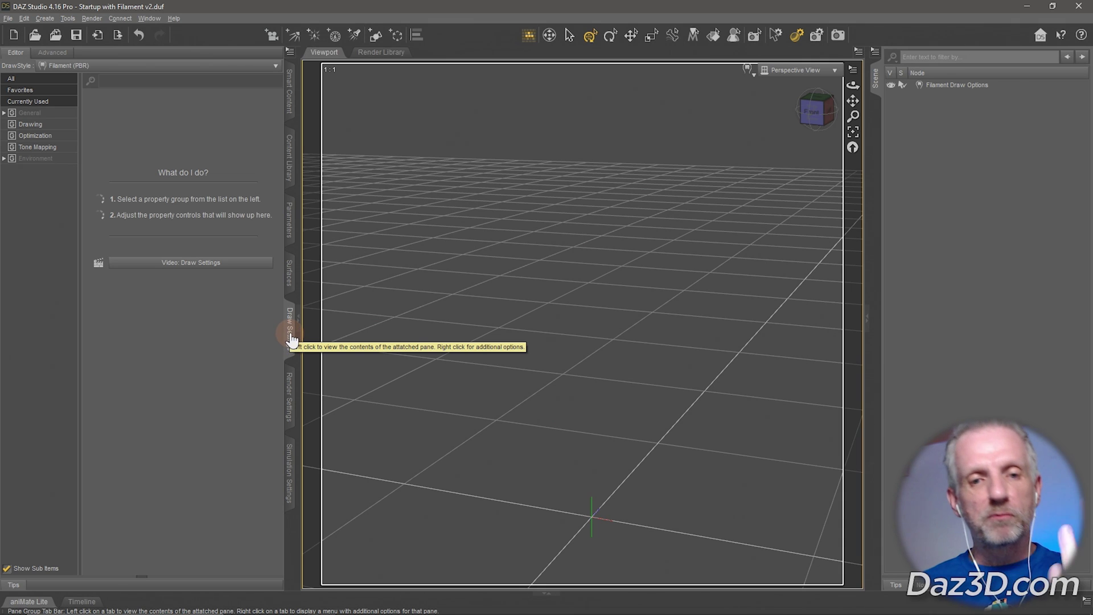
right_click(289, 340)
left_click(333, 415)
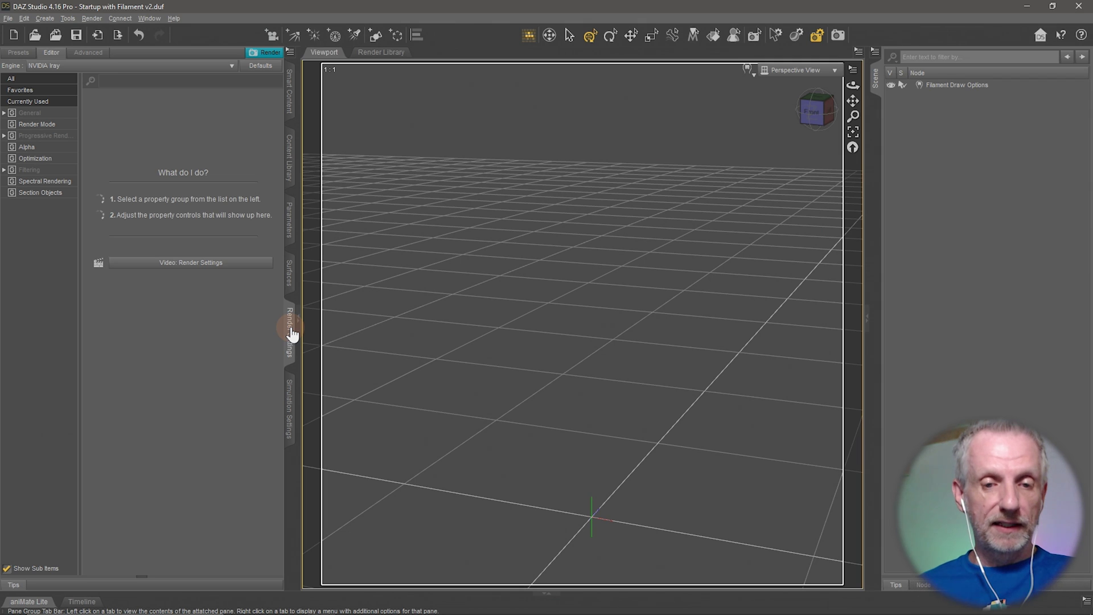
left_click(289, 405)
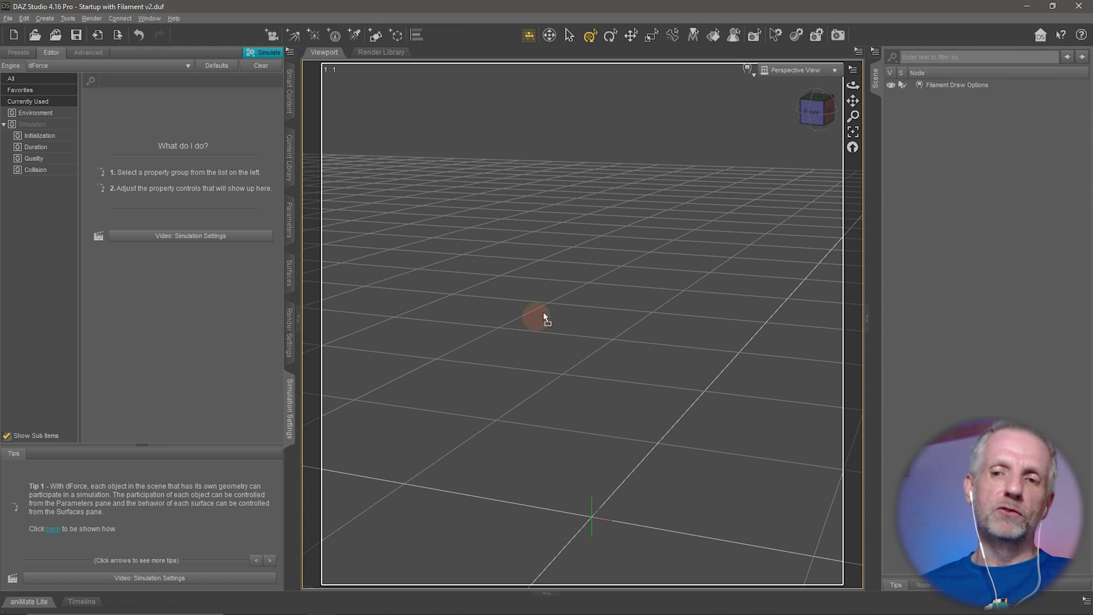
Dock Simulation Settings beside Scene in the right dock, check its Simulation group, then return to Scene.
left_click_drag(884, 197, 899, 181)
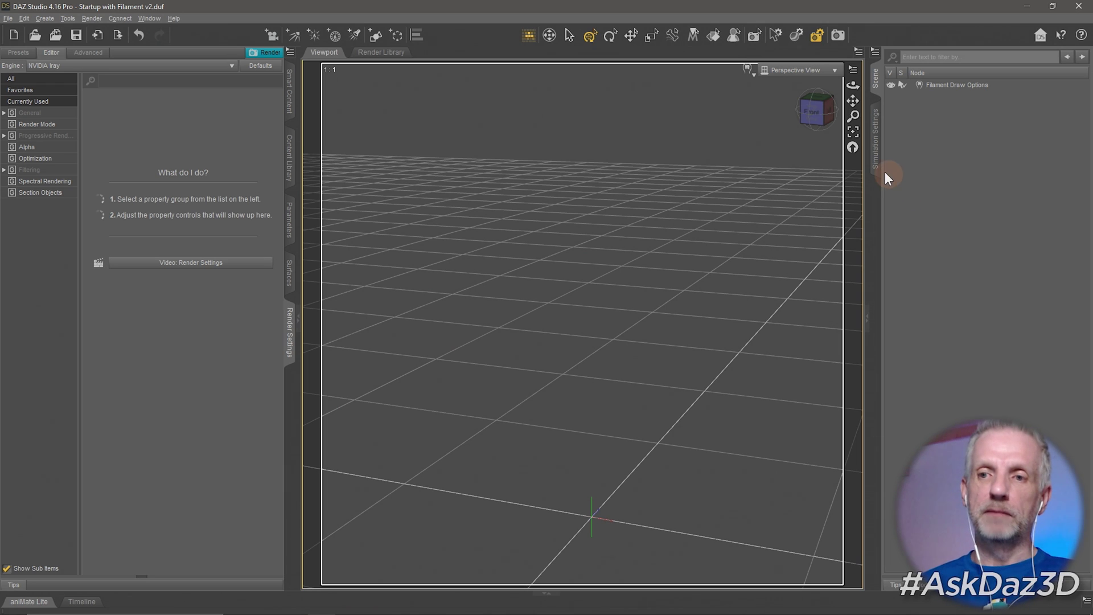
left_click(884, 174)
left_click(915, 134)
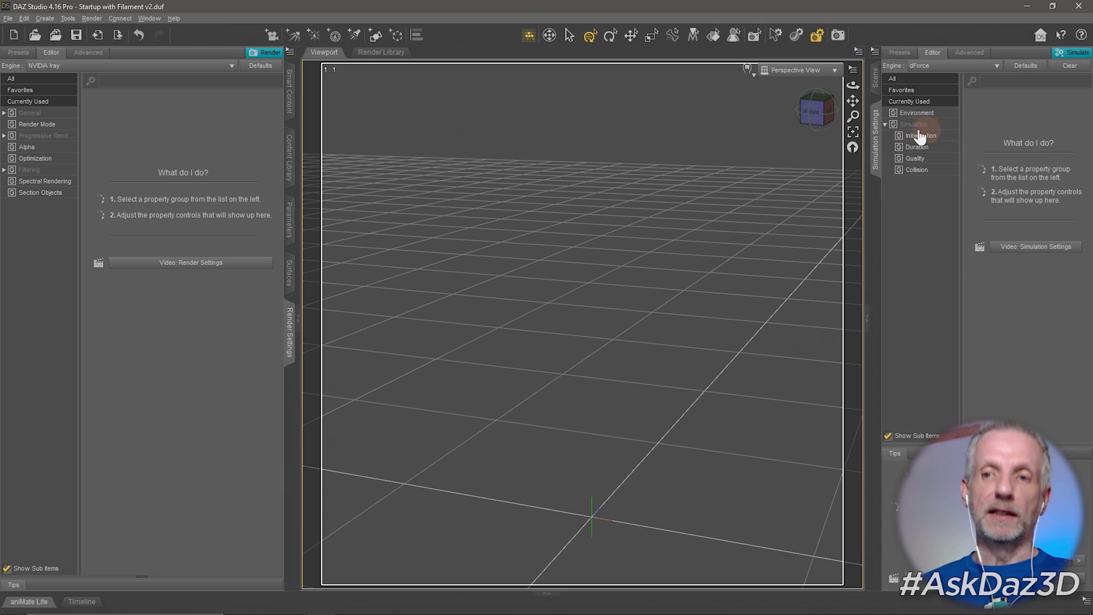
left_click(876, 79)
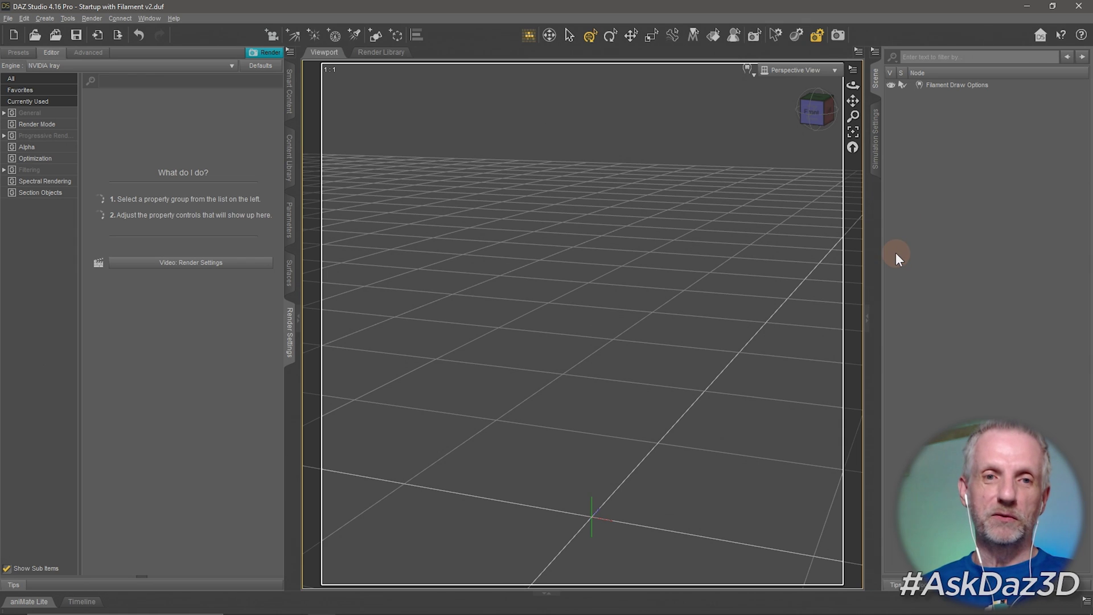
left_click(262, 53)
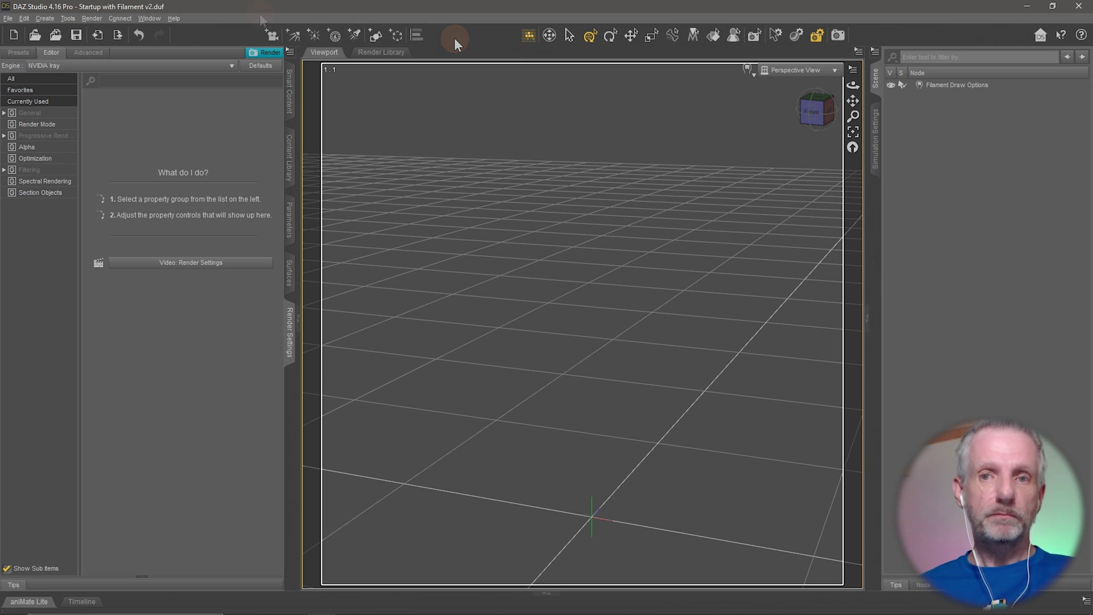
Open the workspace Customize dialog and expand Advanced > Toolbars to list Main and Tools.
left_click(146, 19)
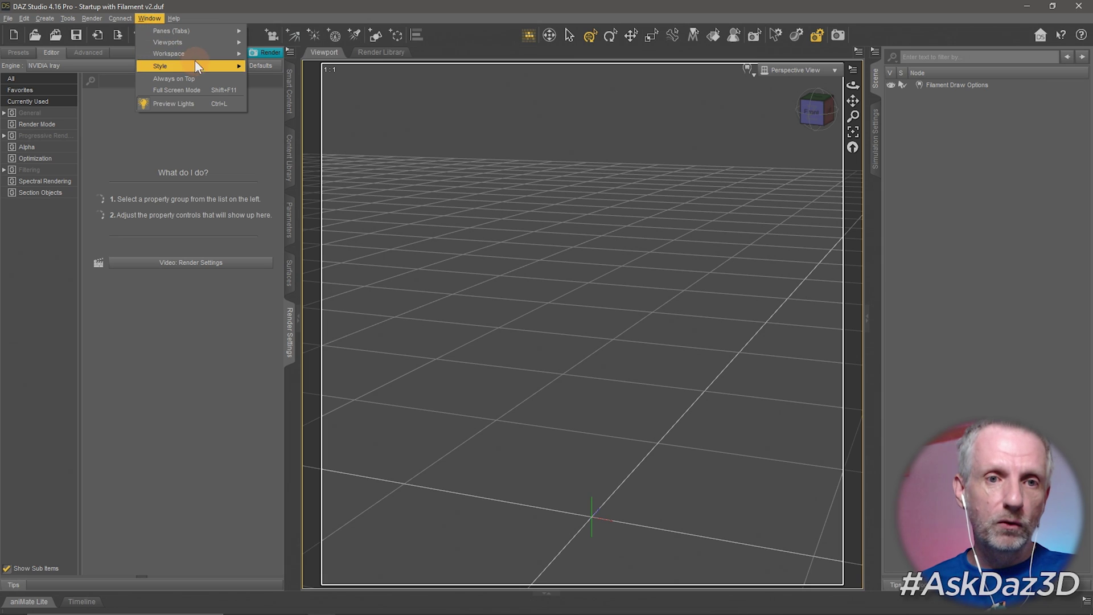
mouse_move(207, 53)
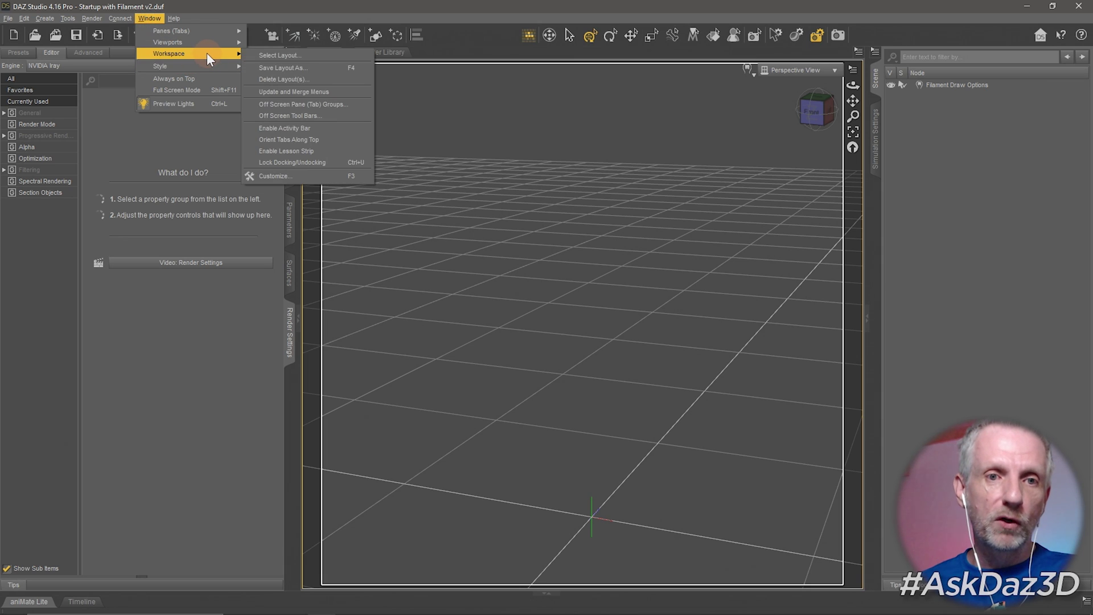
left_click(326, 177)
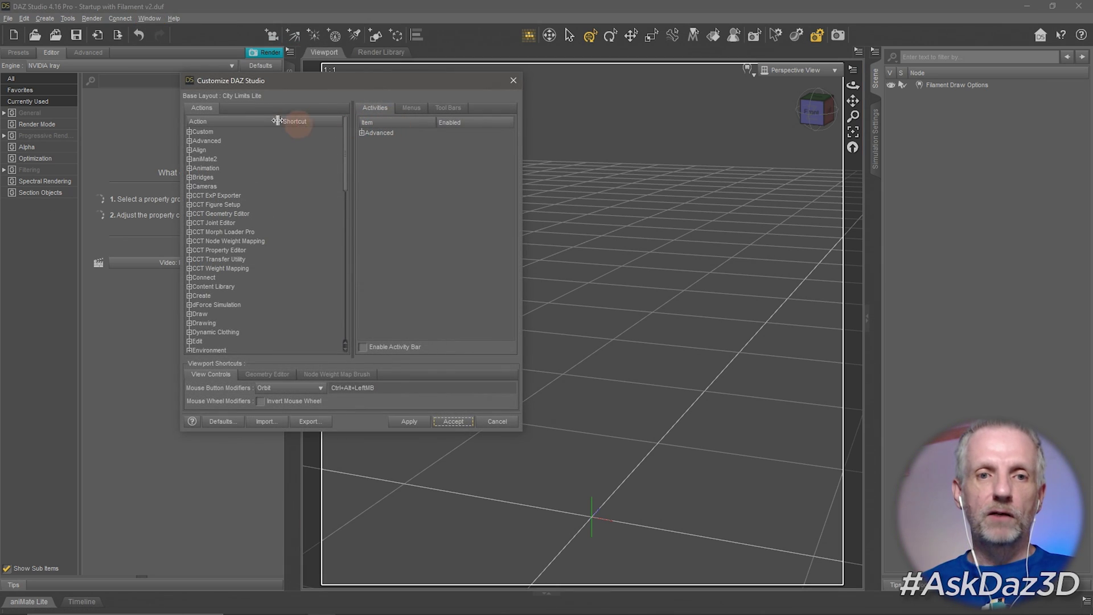
left_click_drag(425, 85, 323, 29)
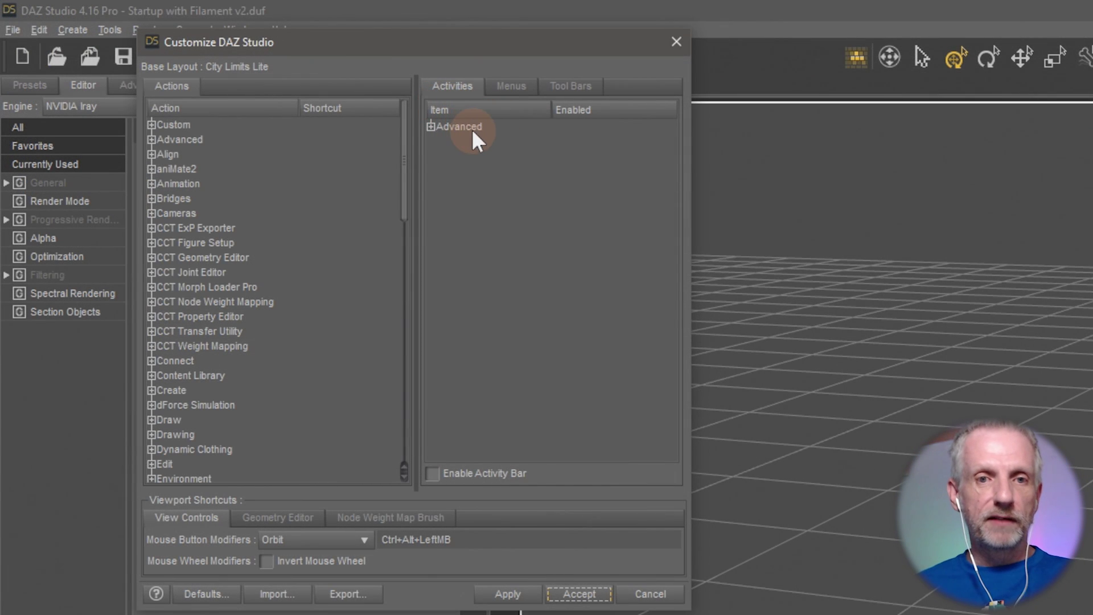
left_click(441, 128)
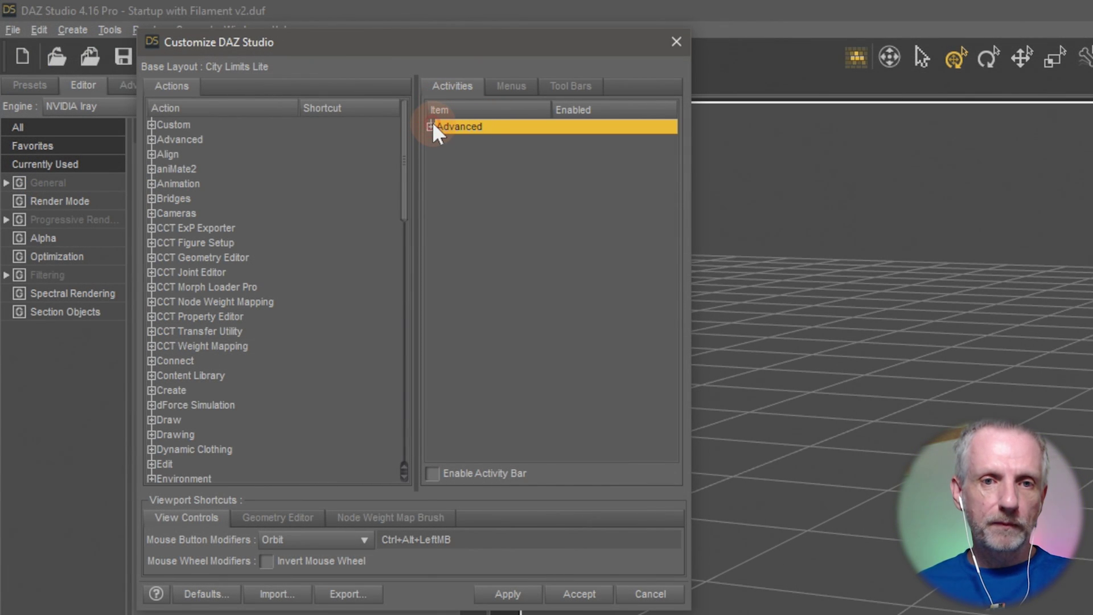
left_click(432, 126)
left_click(501, 144)
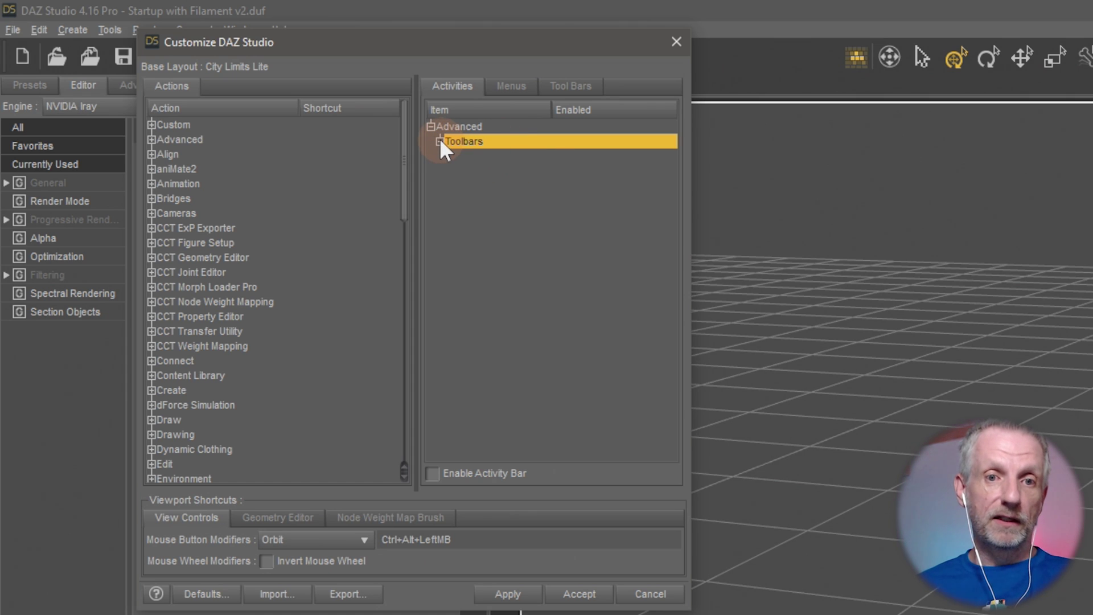
left_click(439, 141)
Disable the Main toolbar from its right-click menu.
left_click(520, 158)
left_click(519, 168)
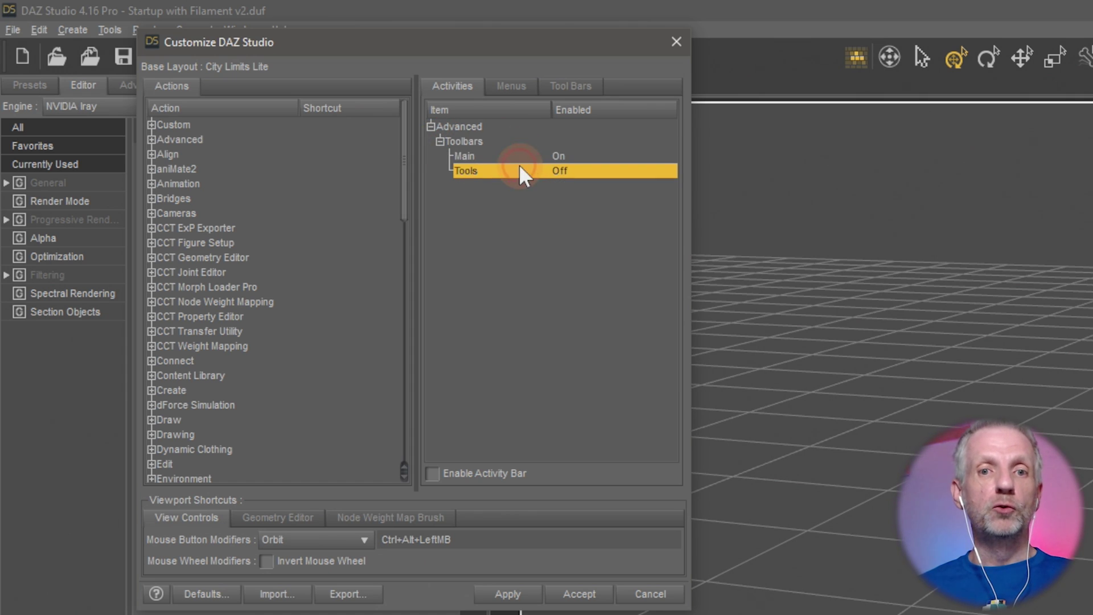
left_click(530, 151)
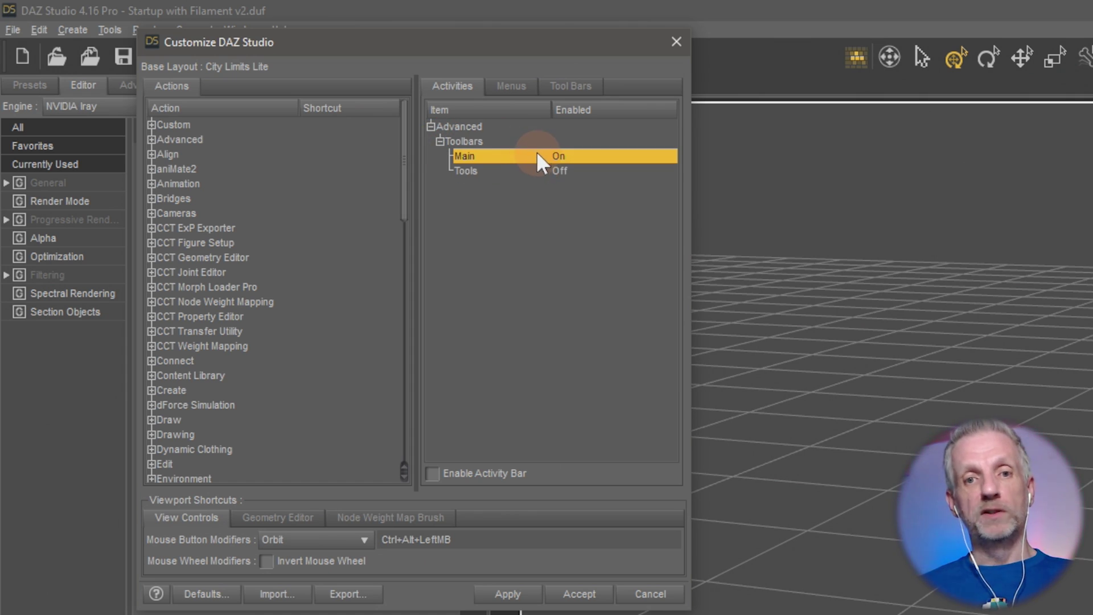
left_click_drag(546, 39, 549, 90)
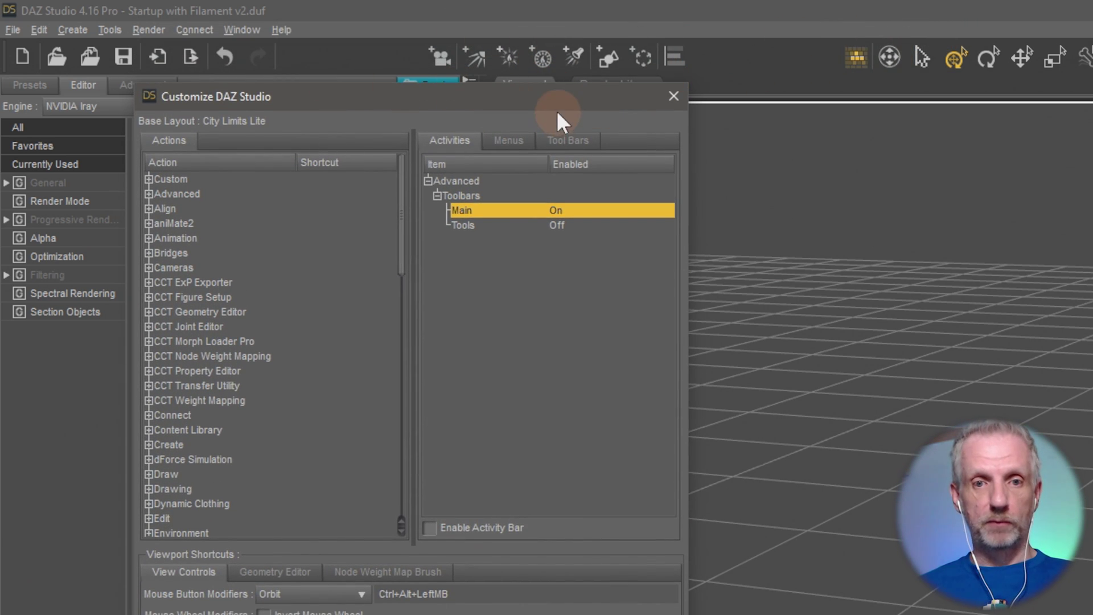
left_click(518, 227)
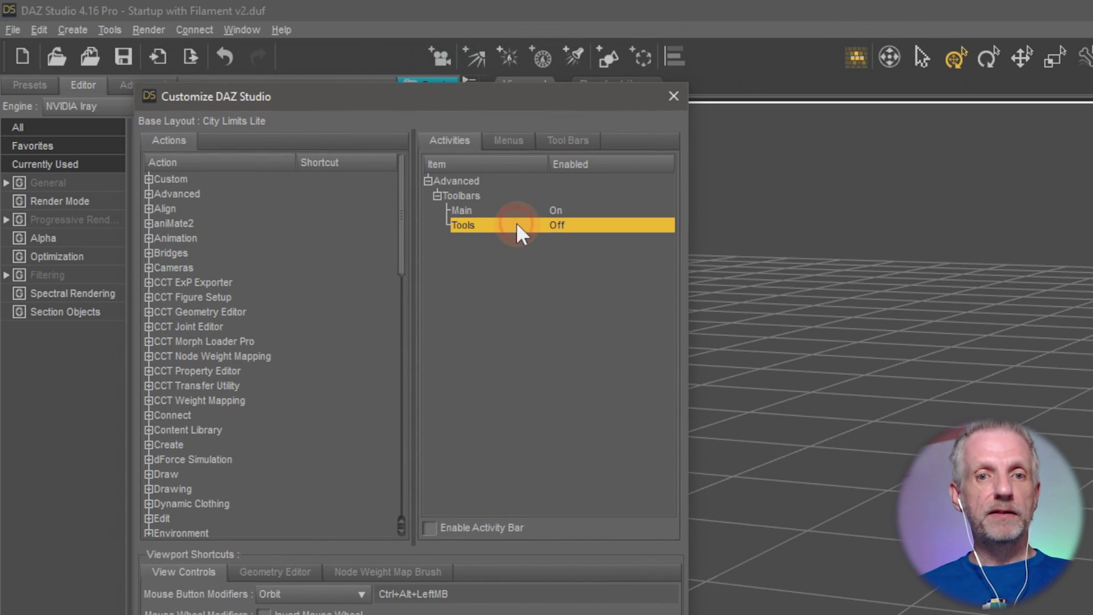
left_click(573, 211)
right_click(565, 208)
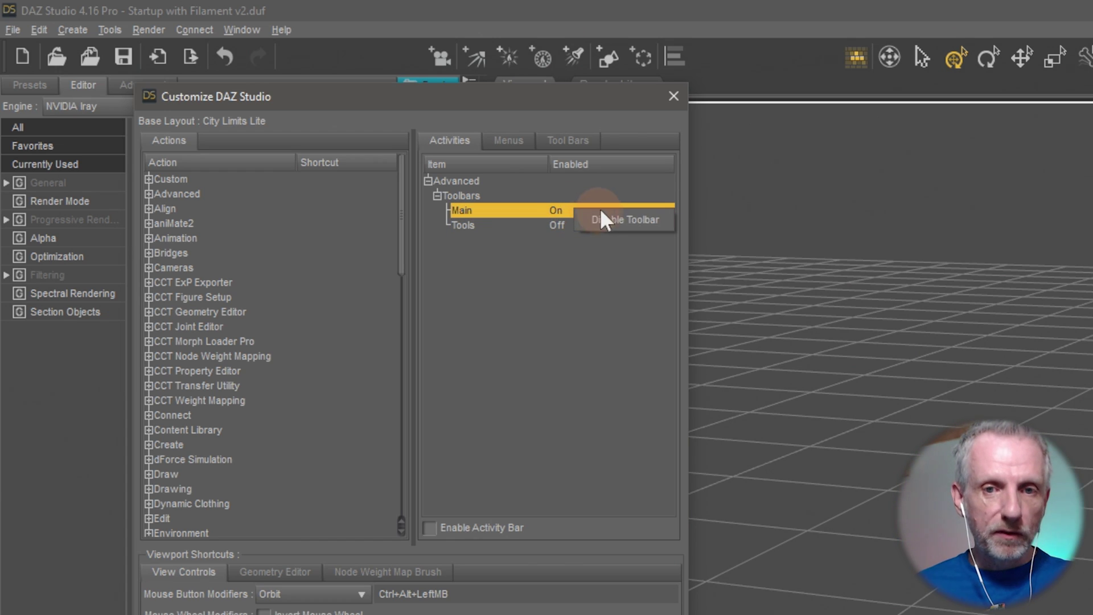
left_click(621, 220)
Enable the Tools toolbar, then apply and accept the customization changes.
left_click(565, 224)
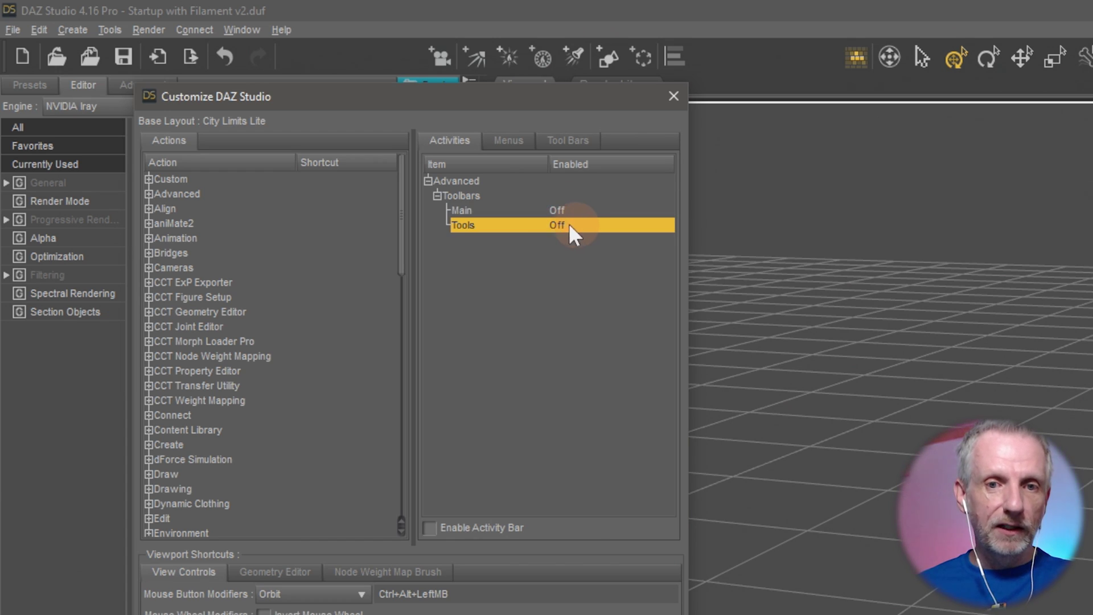
right_click(563, 223)
left_click(586, 233)
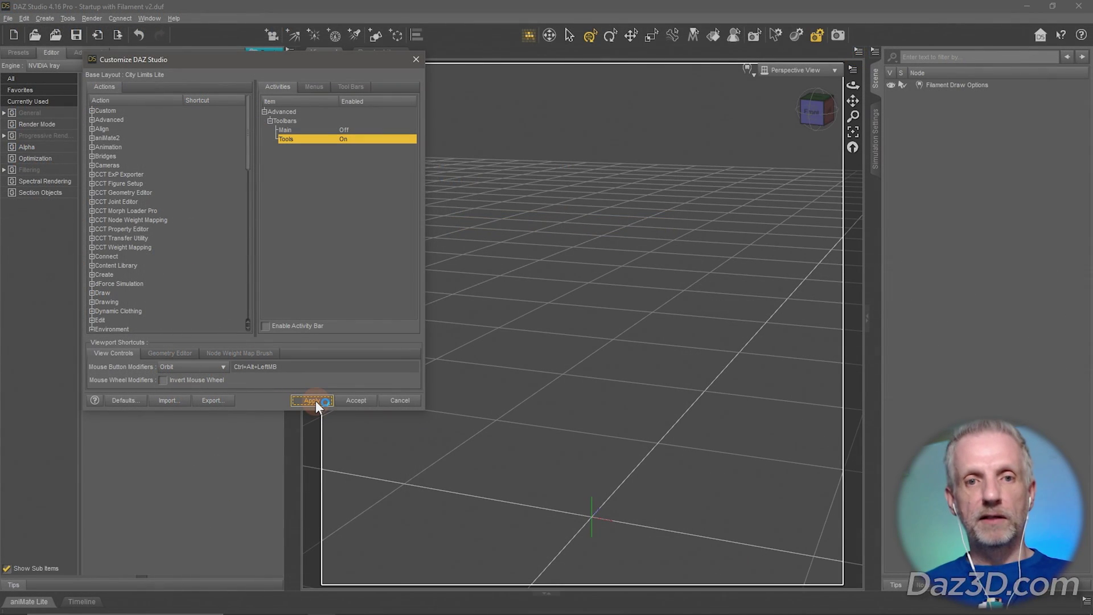
left_click(316, 401)
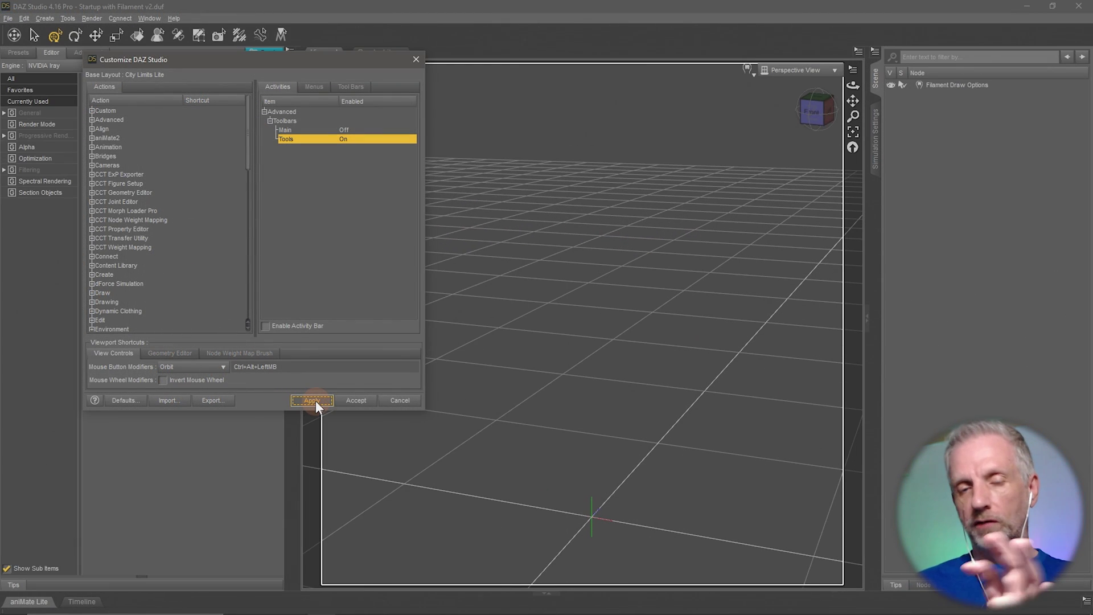
left_click(365, 399)
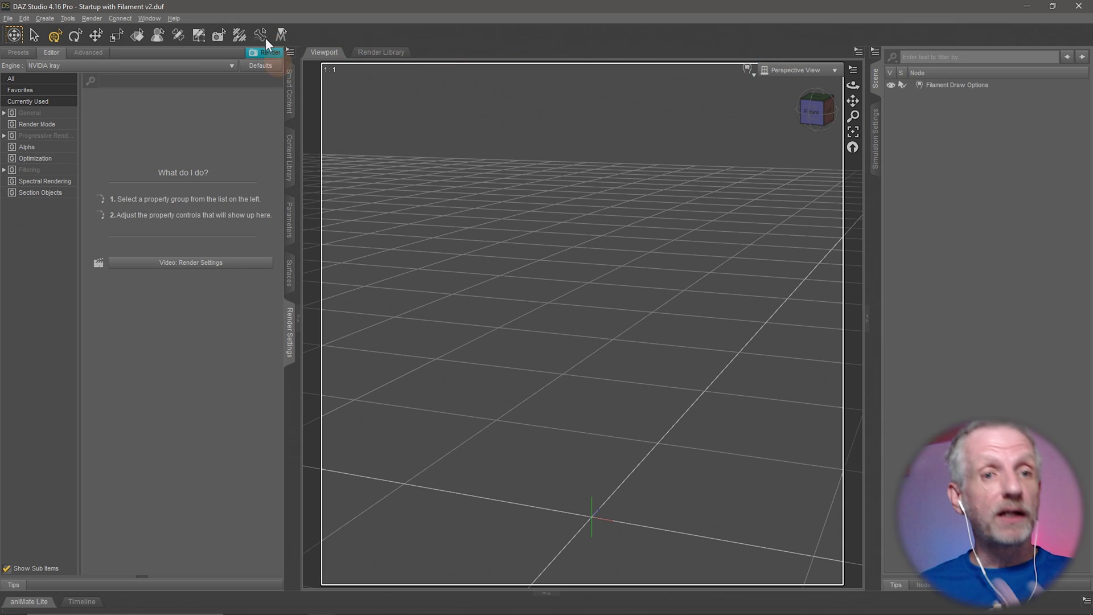
left_click(8, 19)
left_click(238, 21)
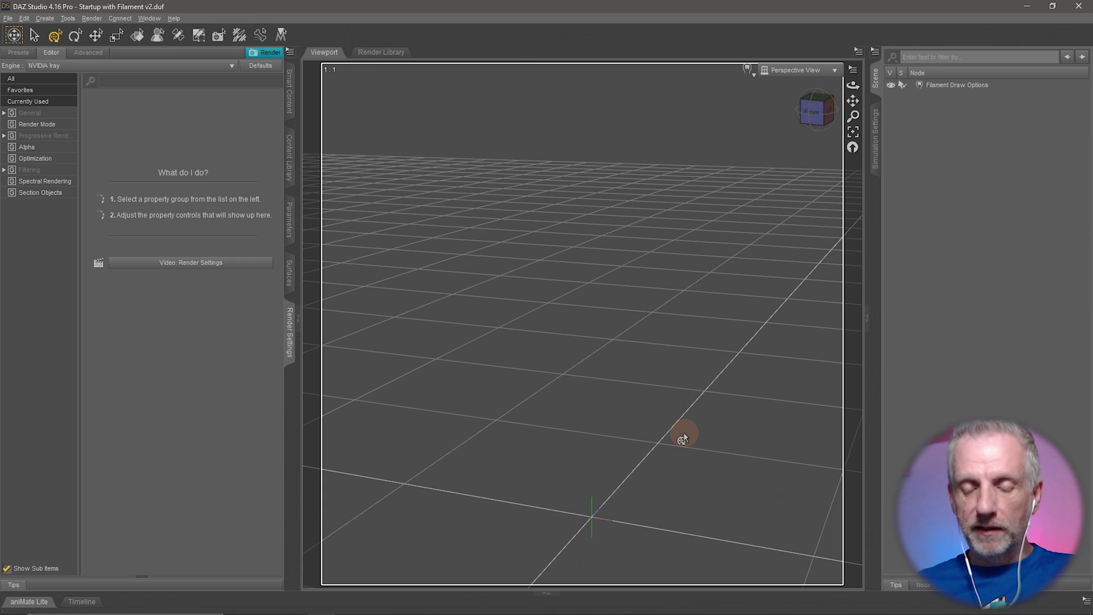
left_click(152, 17)
mouse_move(192, 54)
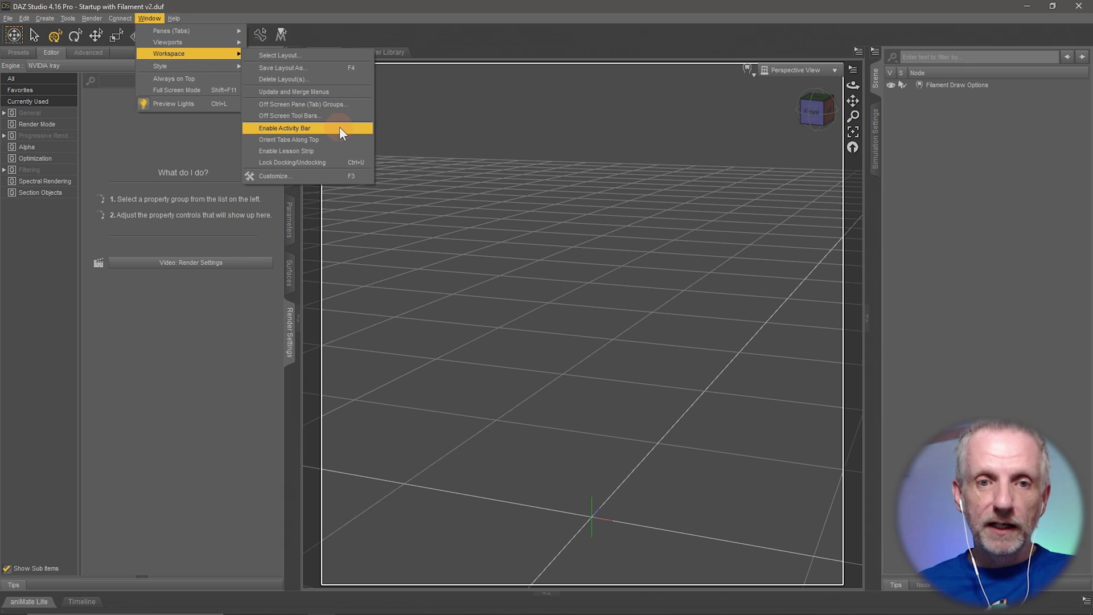
left_click(340, 150)
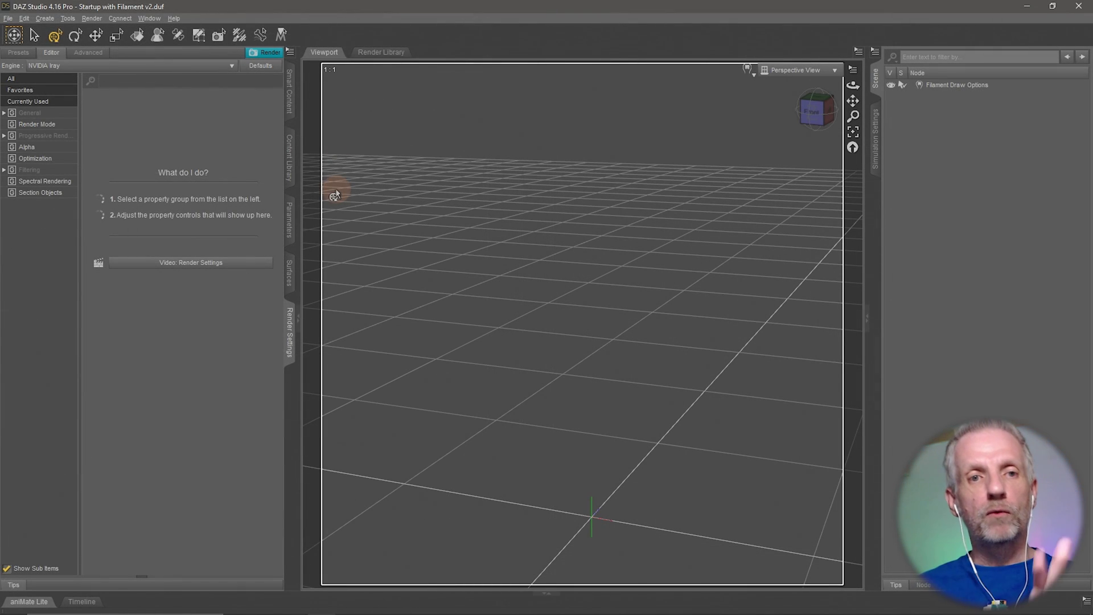
Save the current workspace layout as 'Stream Demo' and confirm the Layout Saved message.
left_click(149, 18)
mouse_move(194, 48)
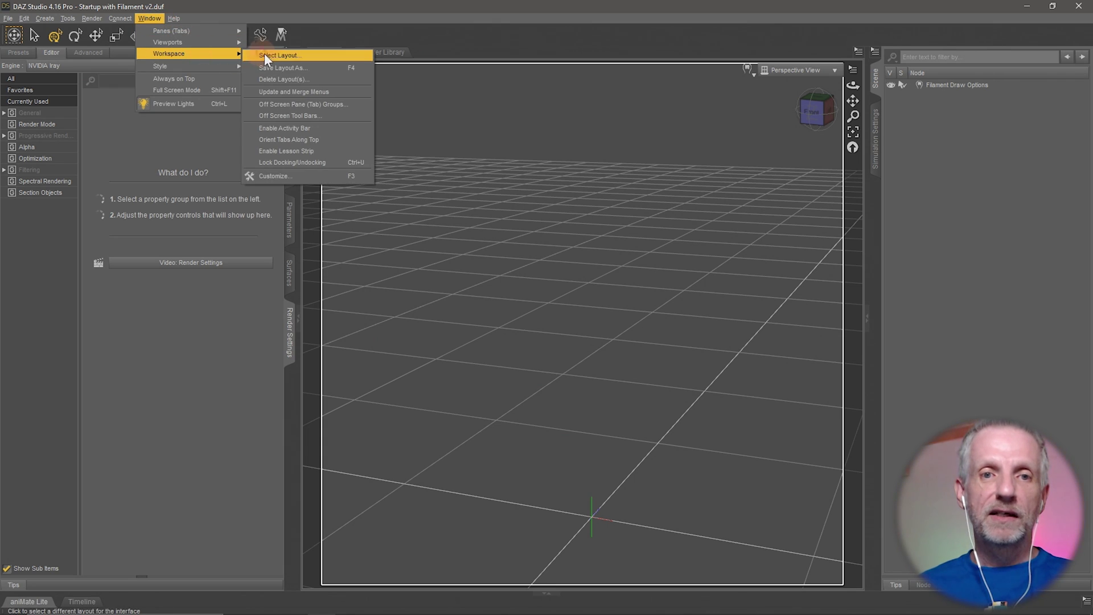
left_click(312, 66)
type("Stream Demo")
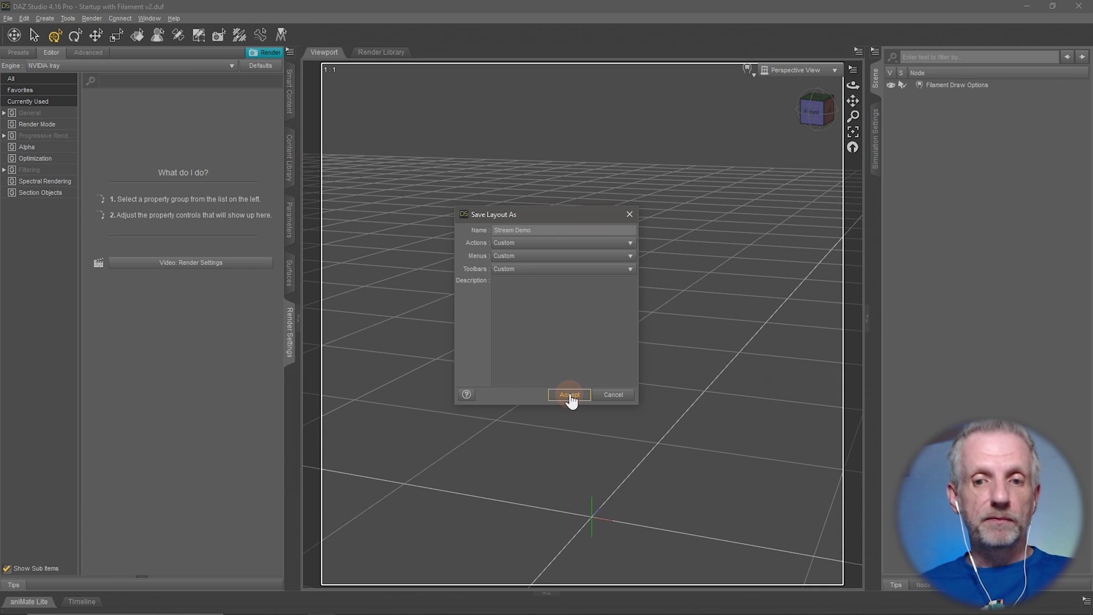
left_click(570, 395)
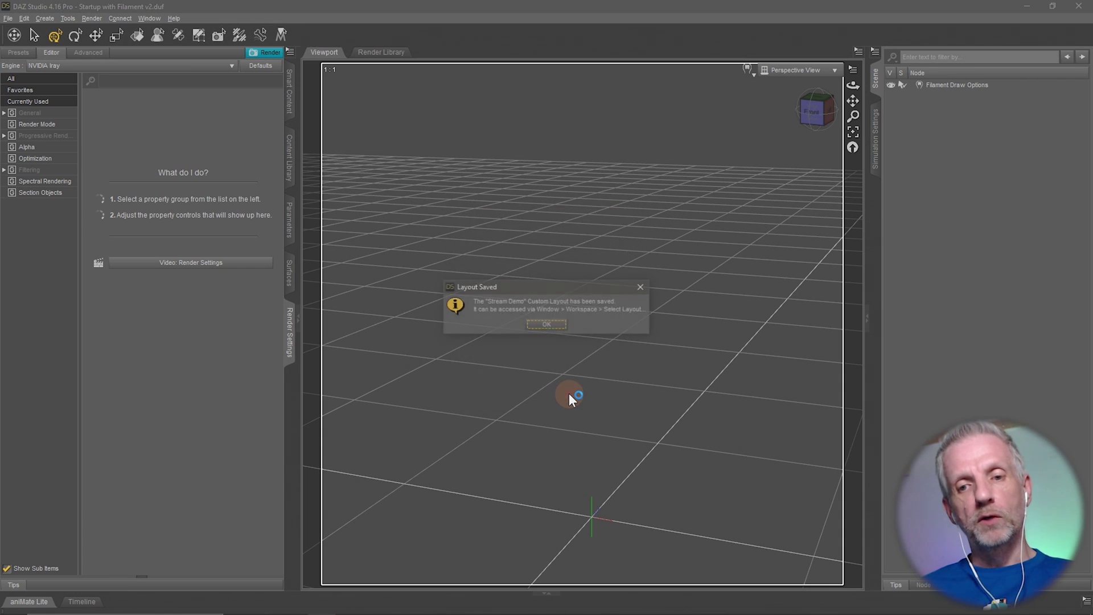
left_click(548, 327)
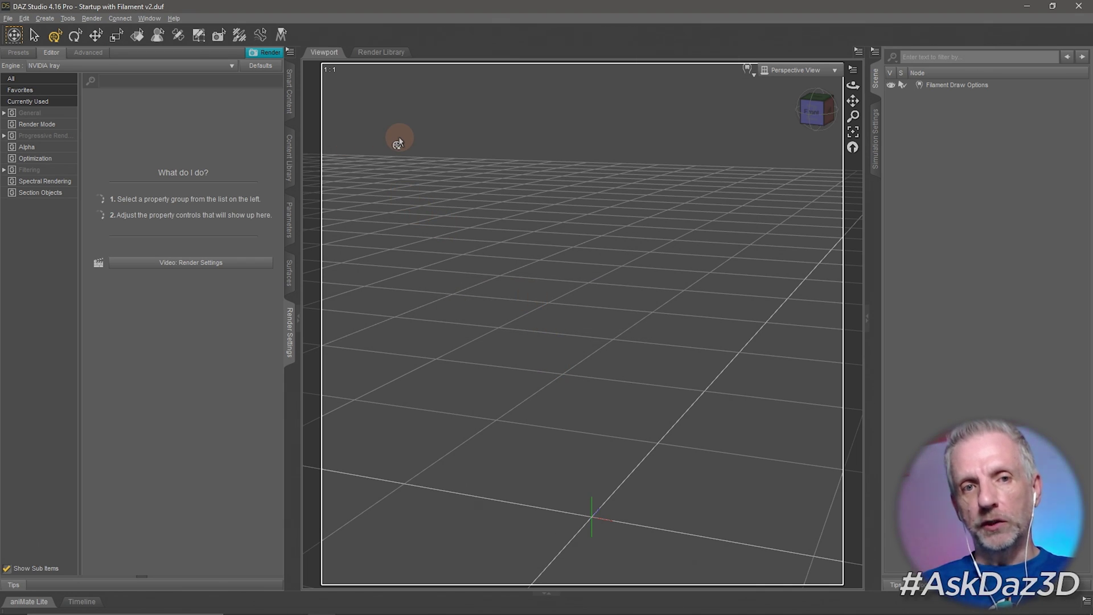
Open the Select a Style chooser, enlarge it, try Highway, then preview Main Street.
left_click(159, 18)
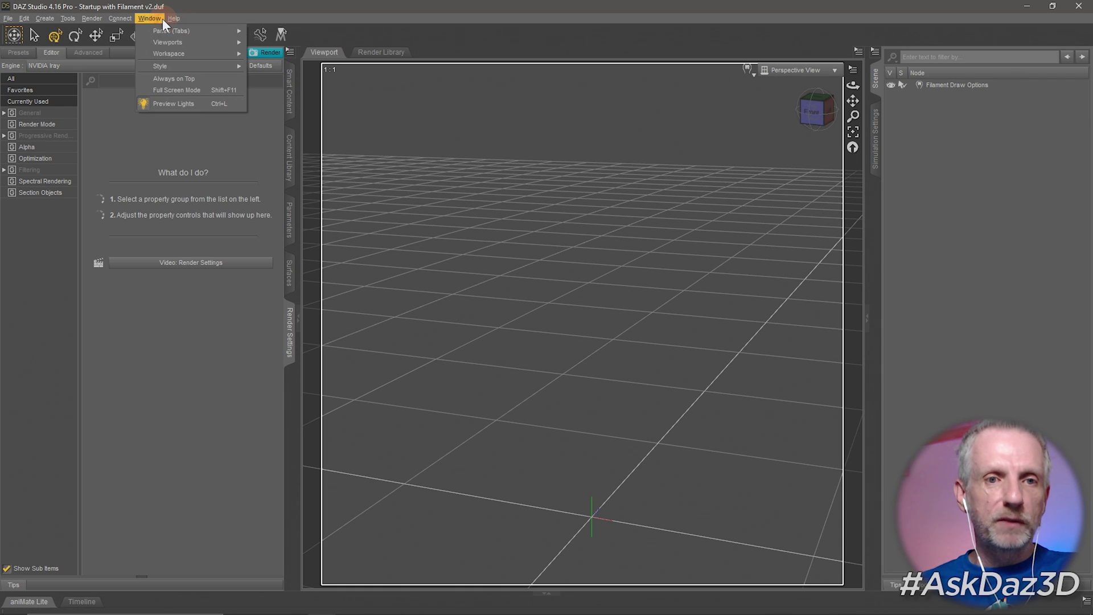
mouse_move(188, 54)
mouse_move(227, 66)
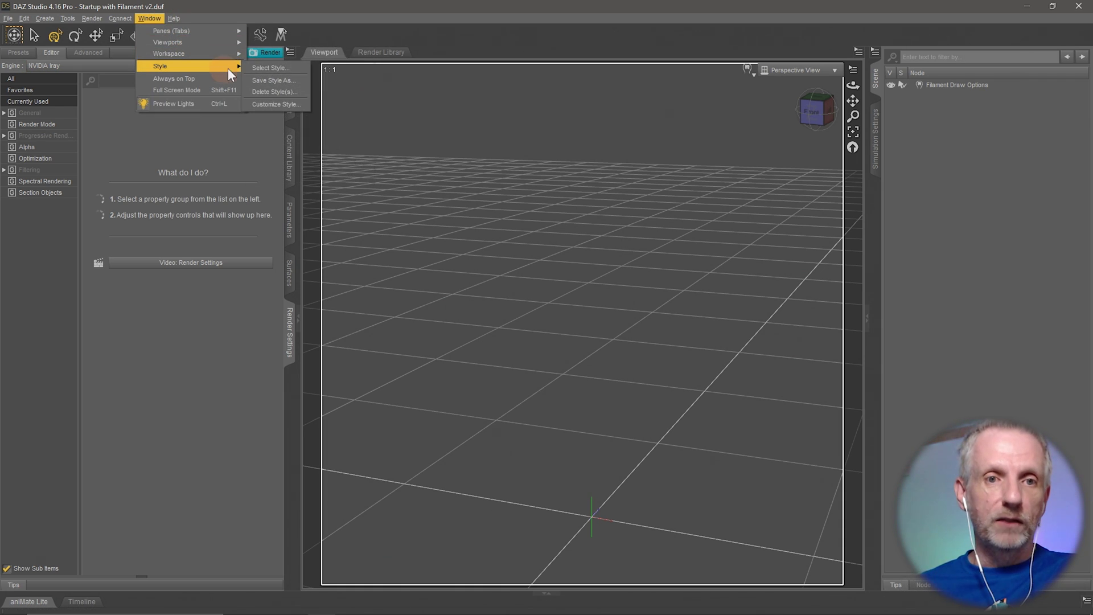
left_click(286, 66)
left_click_drag(619, 166, 576, 114)
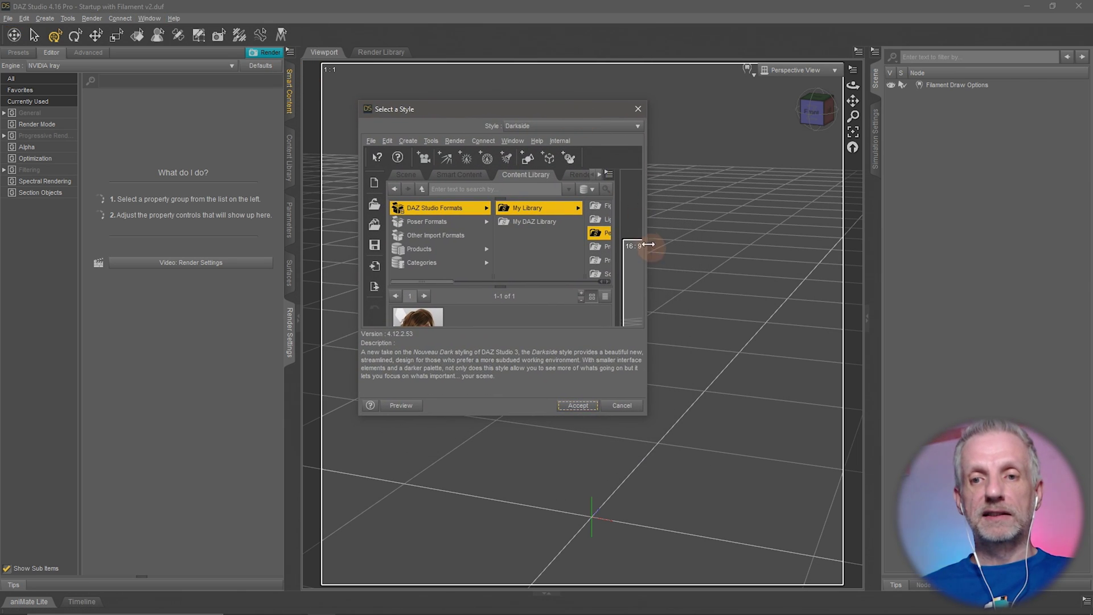
left_click(602, 131)
left_click(594, 139)
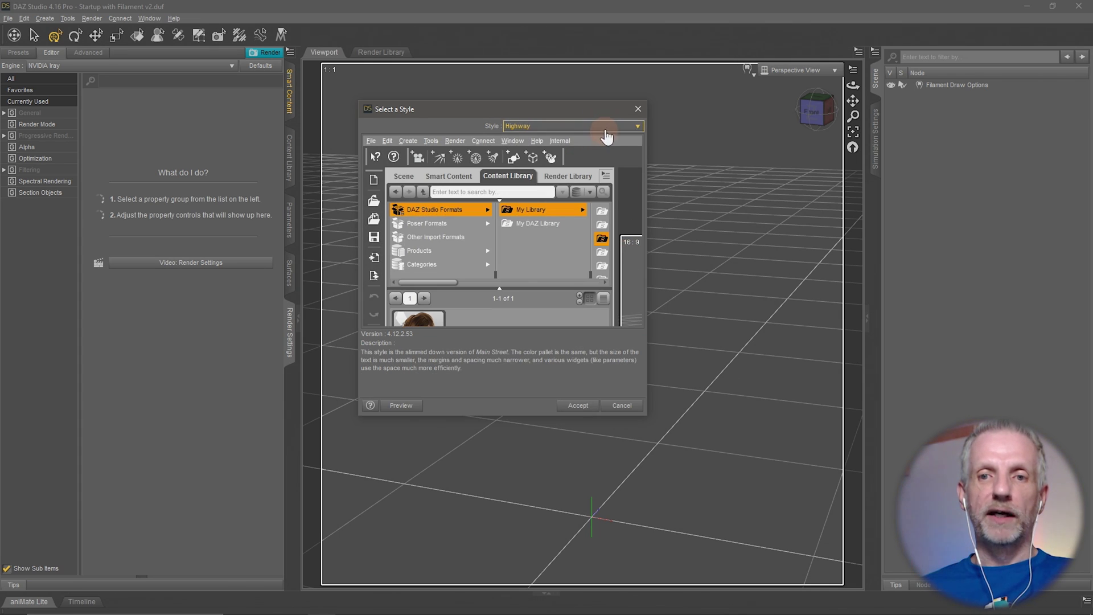
left_click(607, 128)
left_click(605, 139)
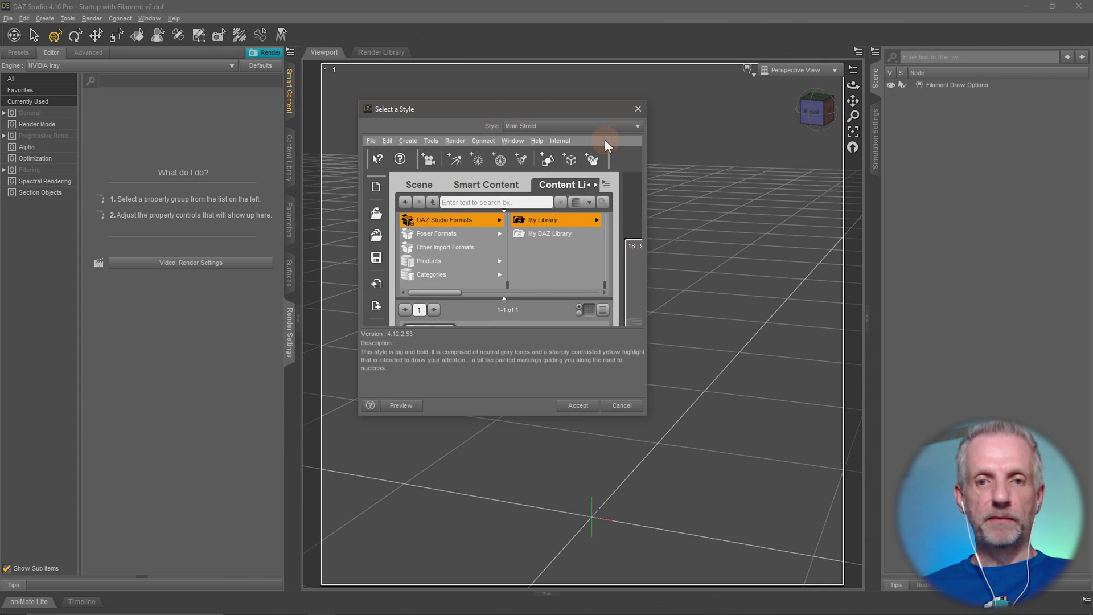
left_click(407, 408)
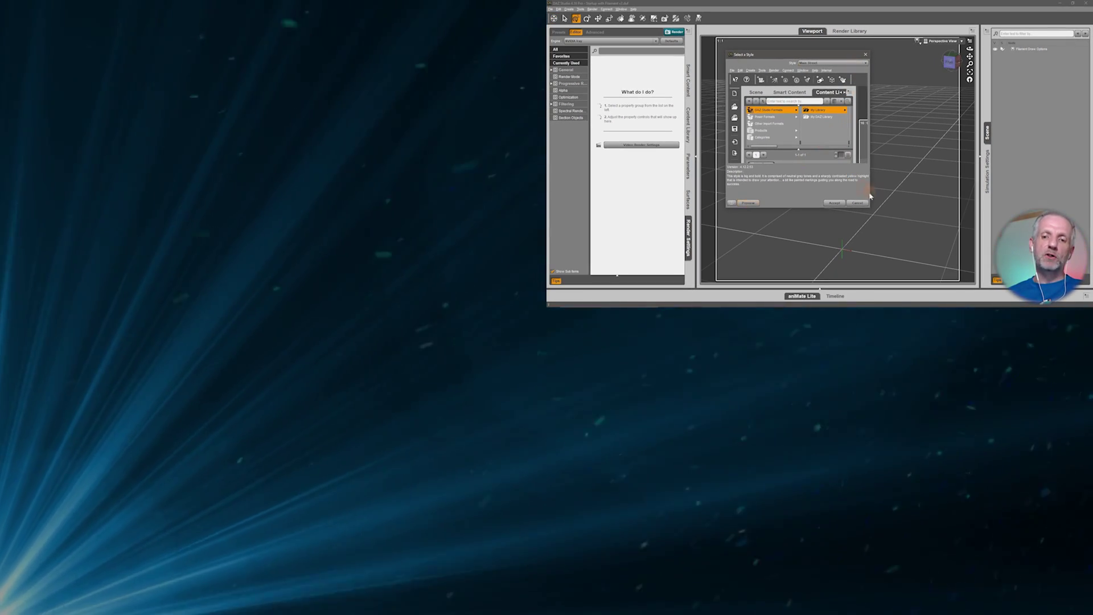
Cancel the Select a Style dialog to discard the Main Street style change.
left_click(858, 204)
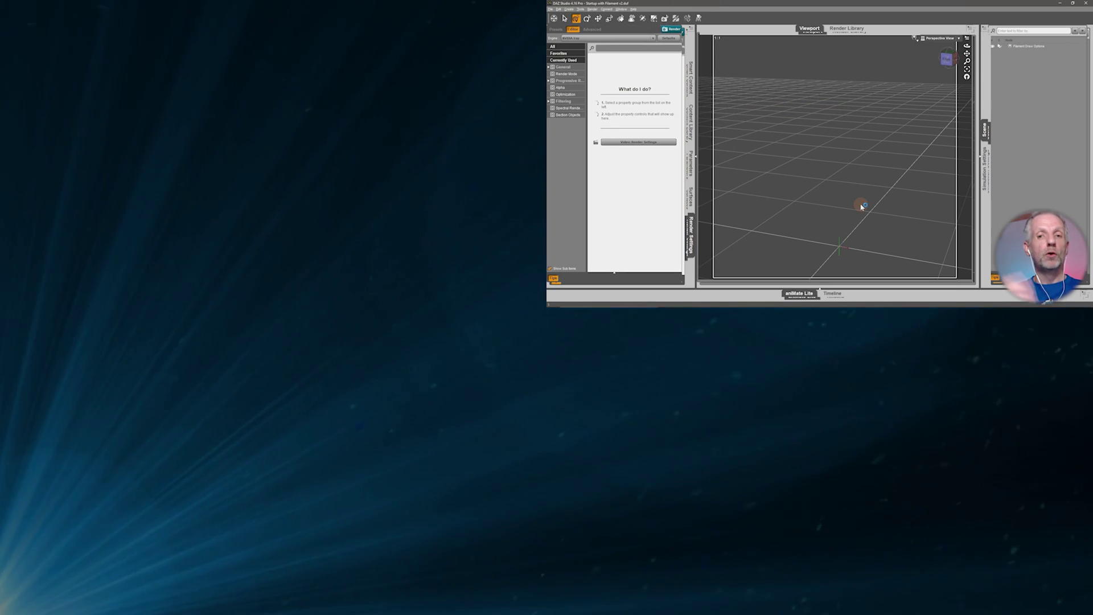